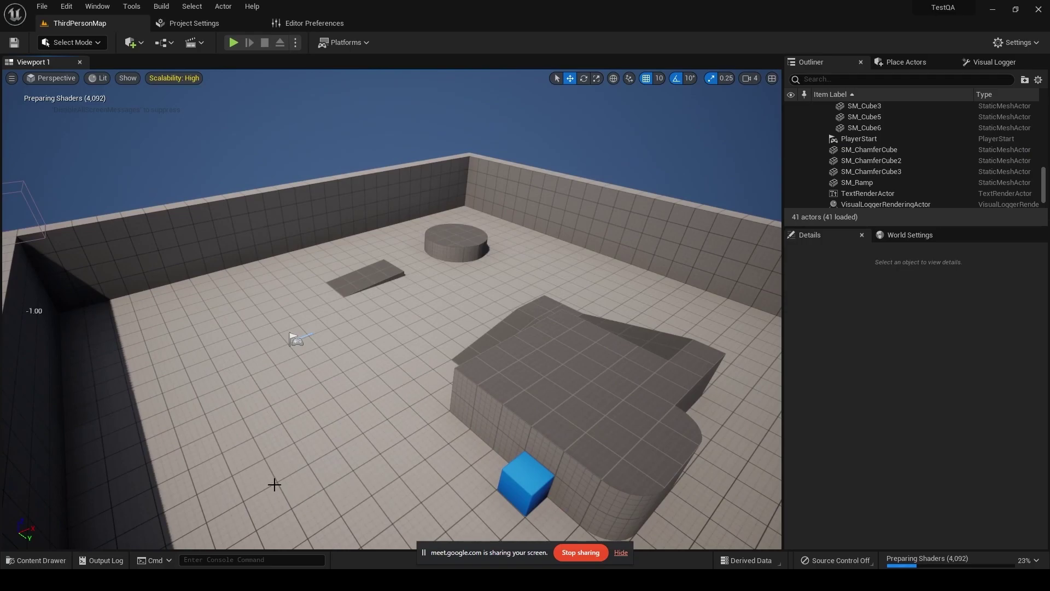
left_click(54, 561)
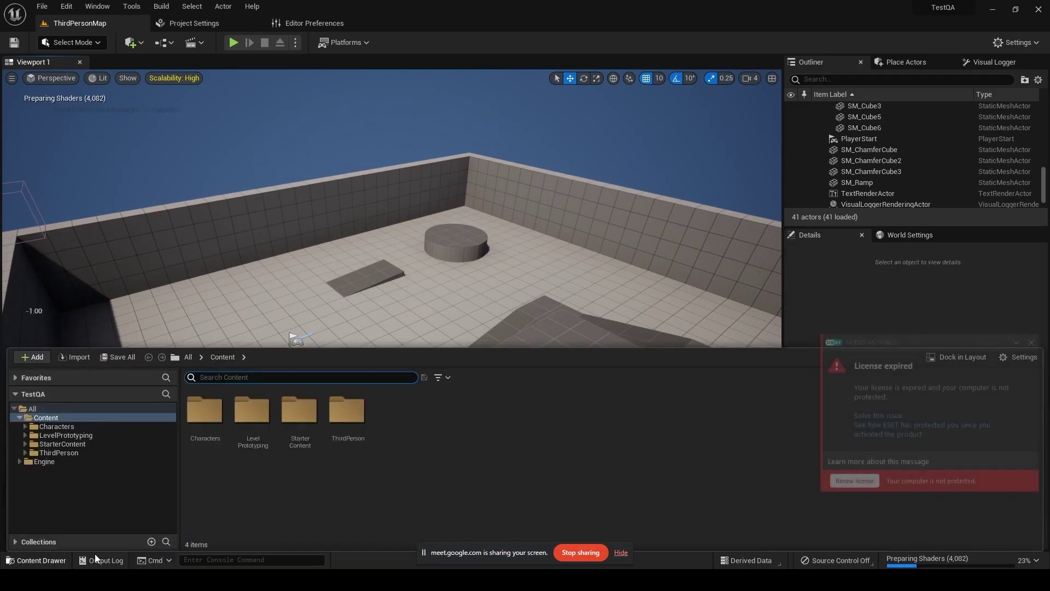
left_click(1032, 342)
key("ctrl+space")
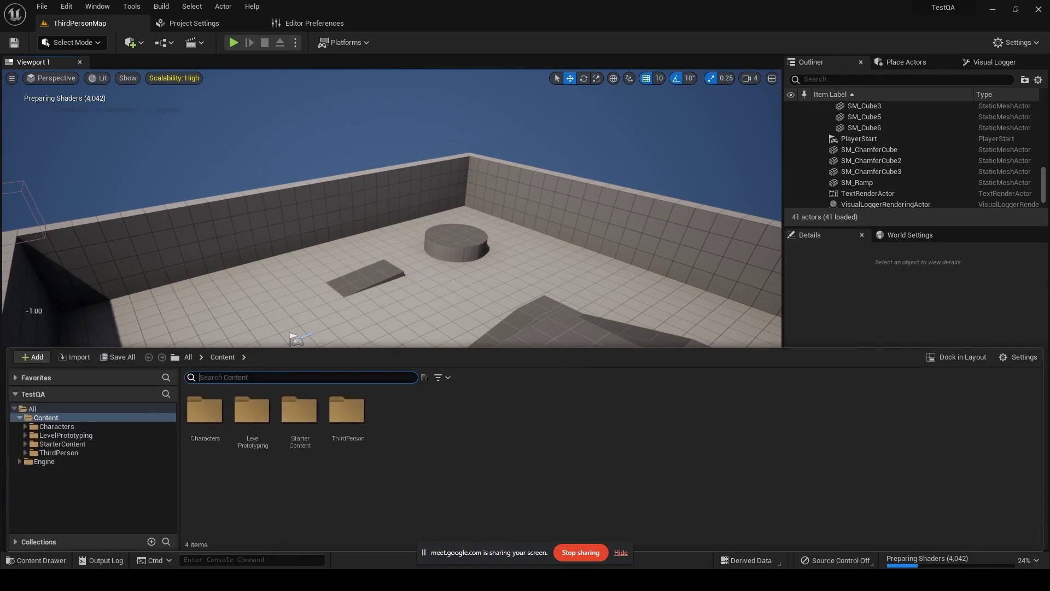
key("alt+Tab")
left_click(467, 268)
left_click(443, 278)
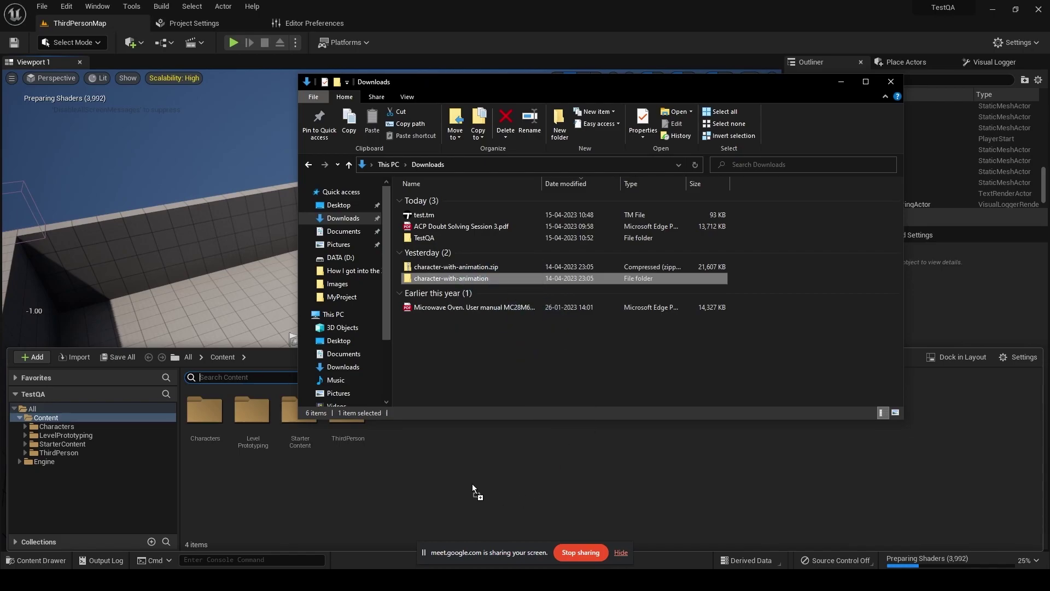
left_click_drag(473, 488, 473, 488)
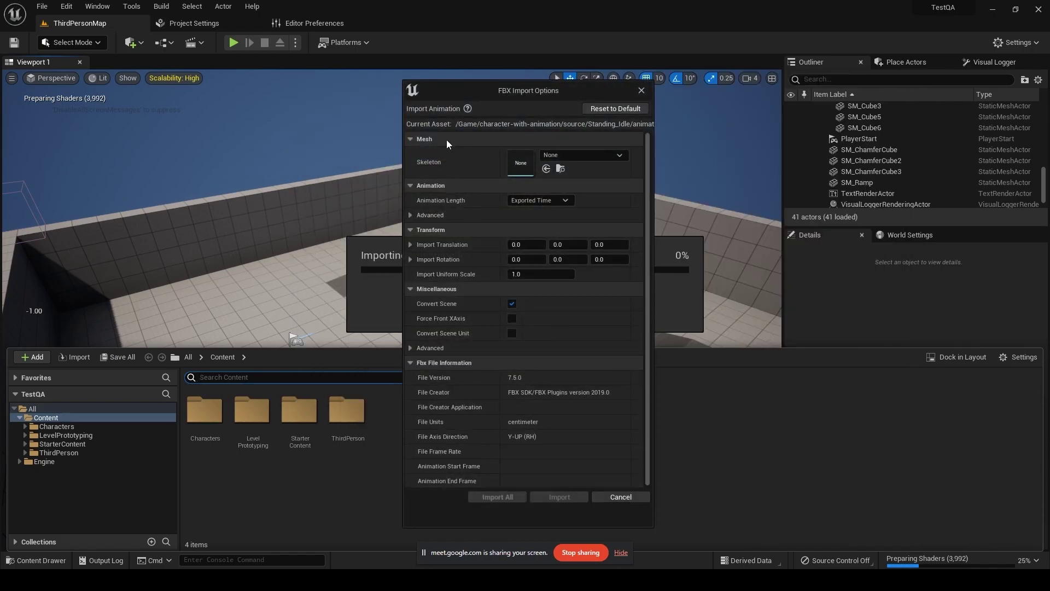
left_click(642, 91)
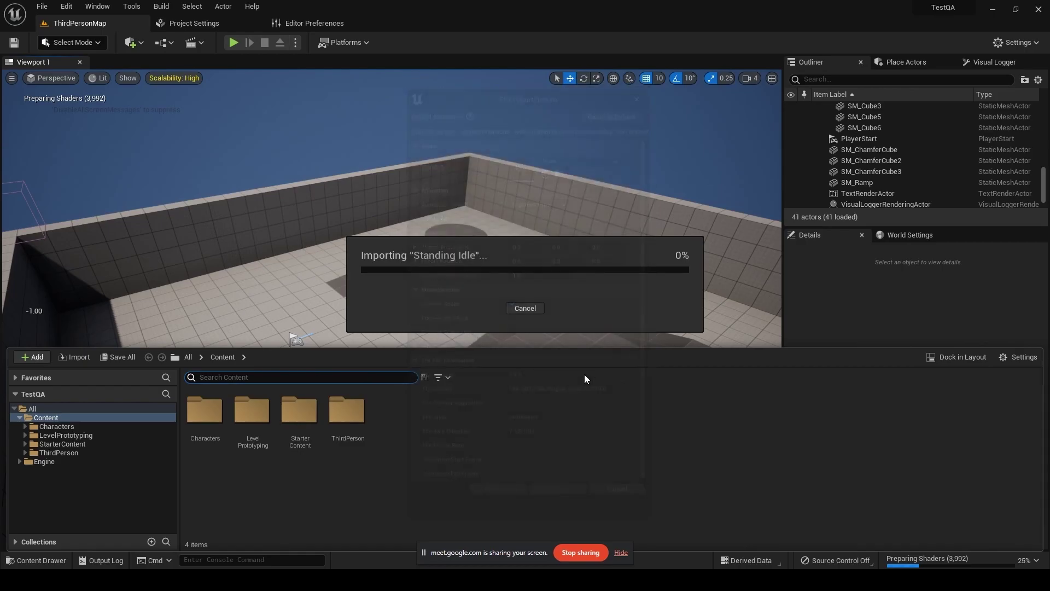
left_click(527, 308)
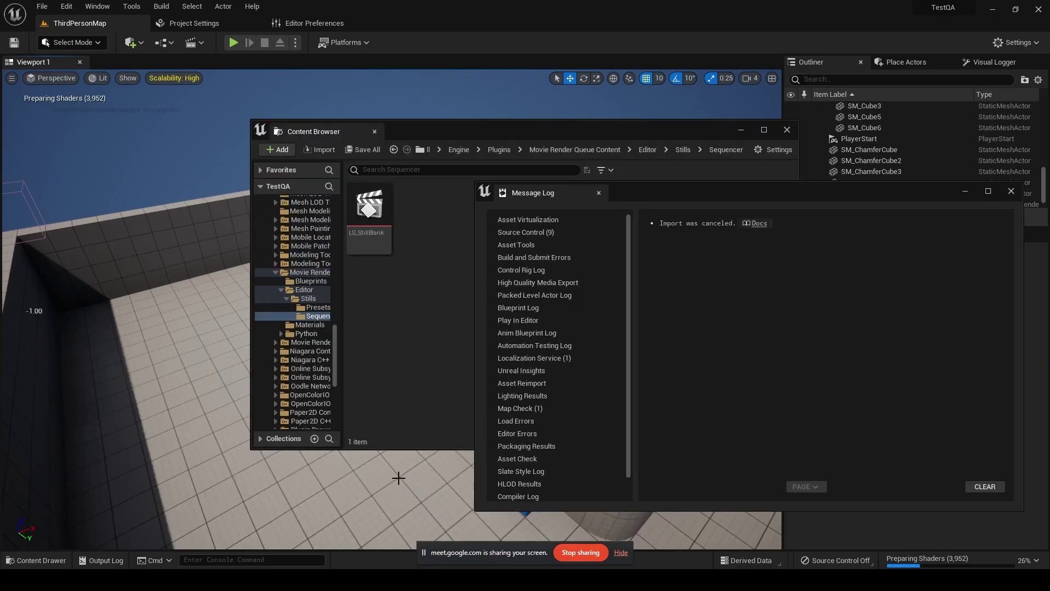
left_click(1011, 190)
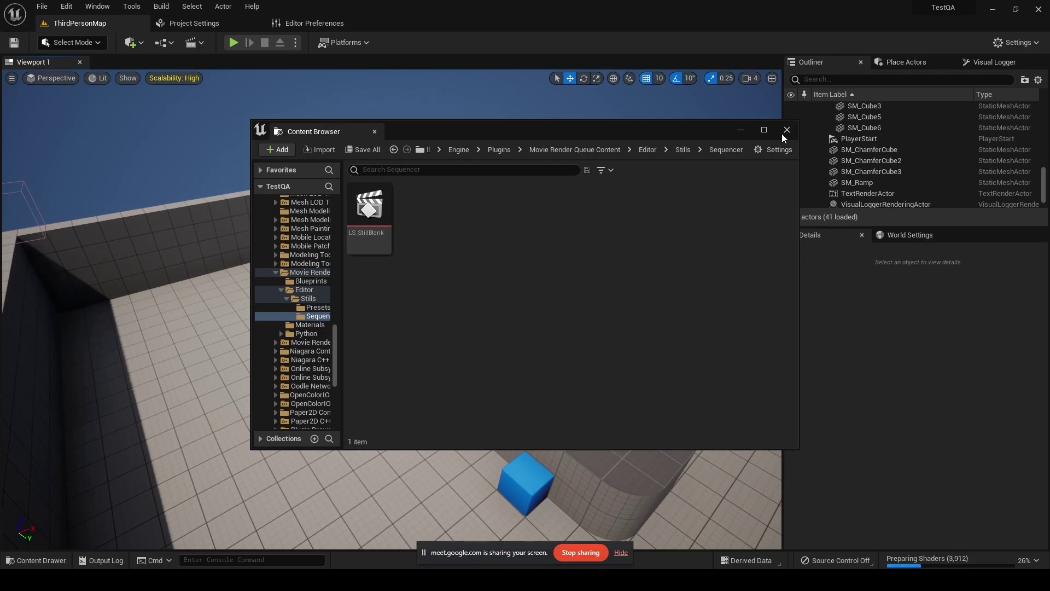
left_click(787, 130)
Step: Switch to File Explorer and browse in Downloads to character-with-animation > source > Standing Idle
left_click(36, 560)
left_click(36, 560)
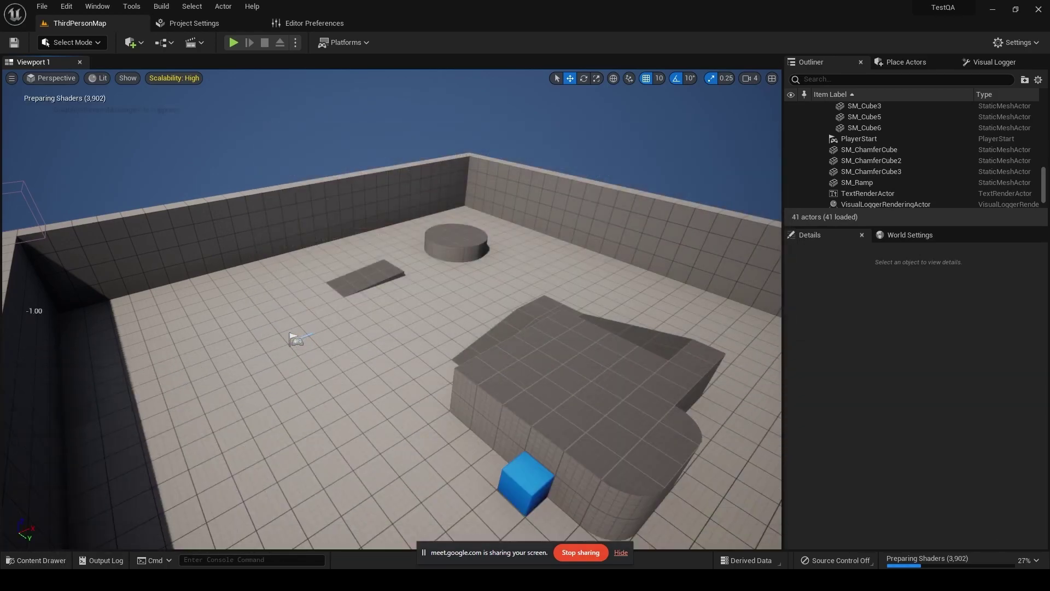
left_click(253, 569)
double_click(427, 240)
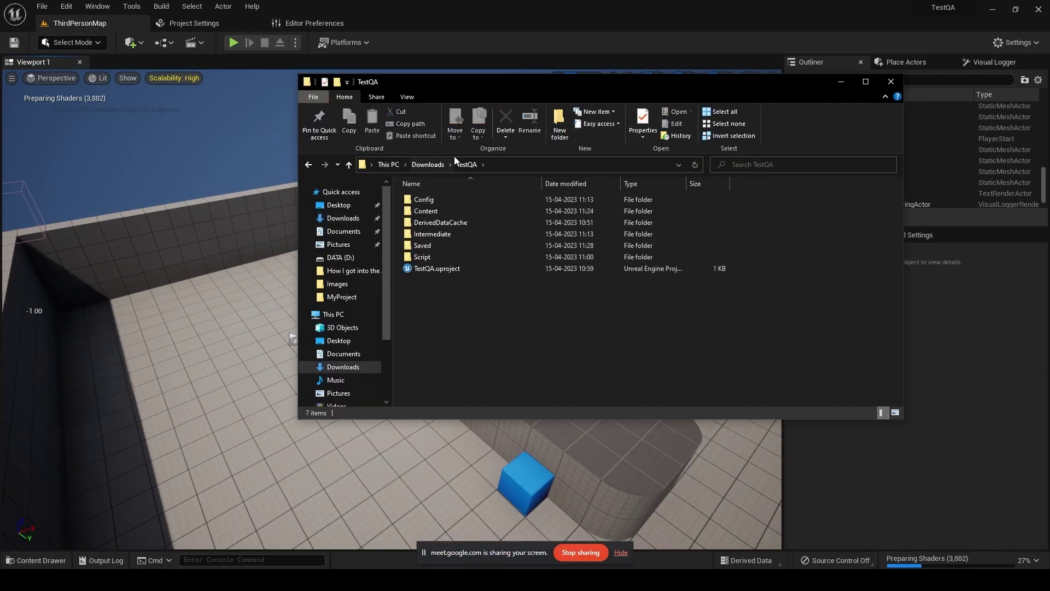
left_click(428, 164)
double_click(433, 278)
left_click(436, 199)
double_click(436, 199)
double_click(439, 199)
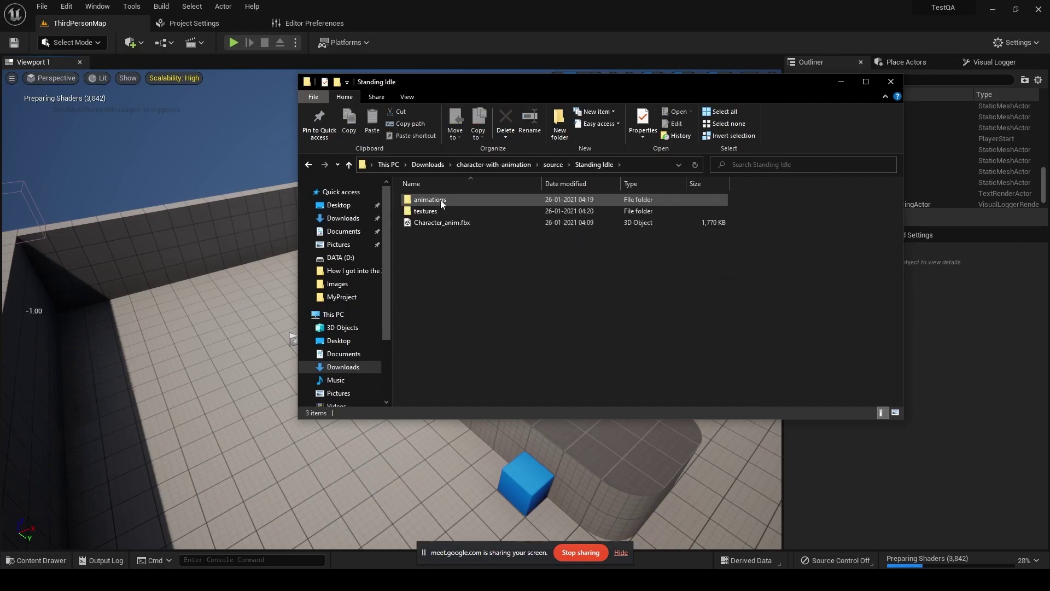
Step: Import Character_anim.fbx with all its assets into the Unreal project's Content folder and close the message log
left_click(436, 223)
left_click(55, 567)
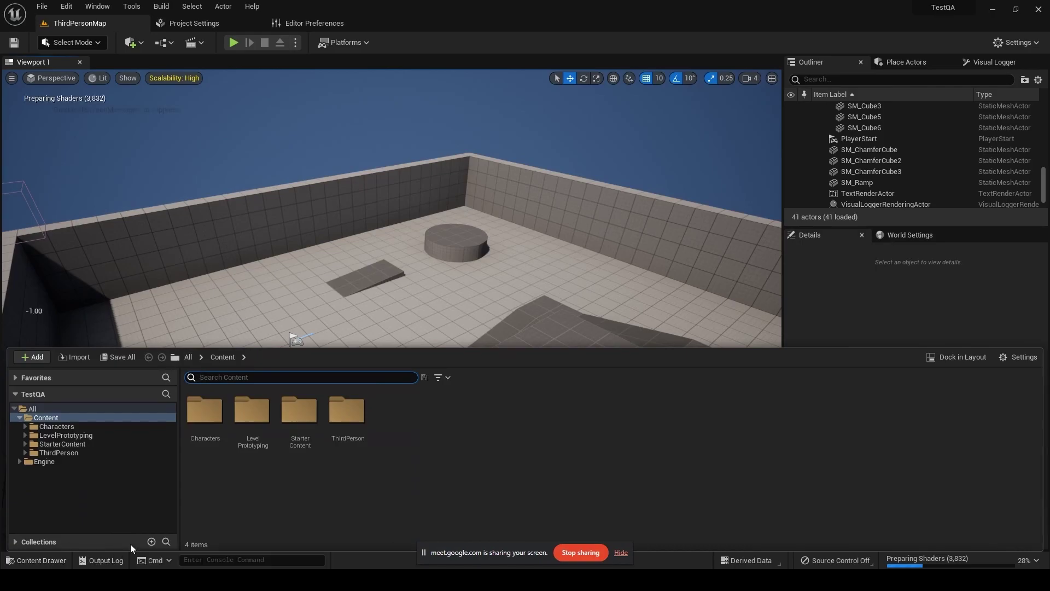
key("alt+Tab")
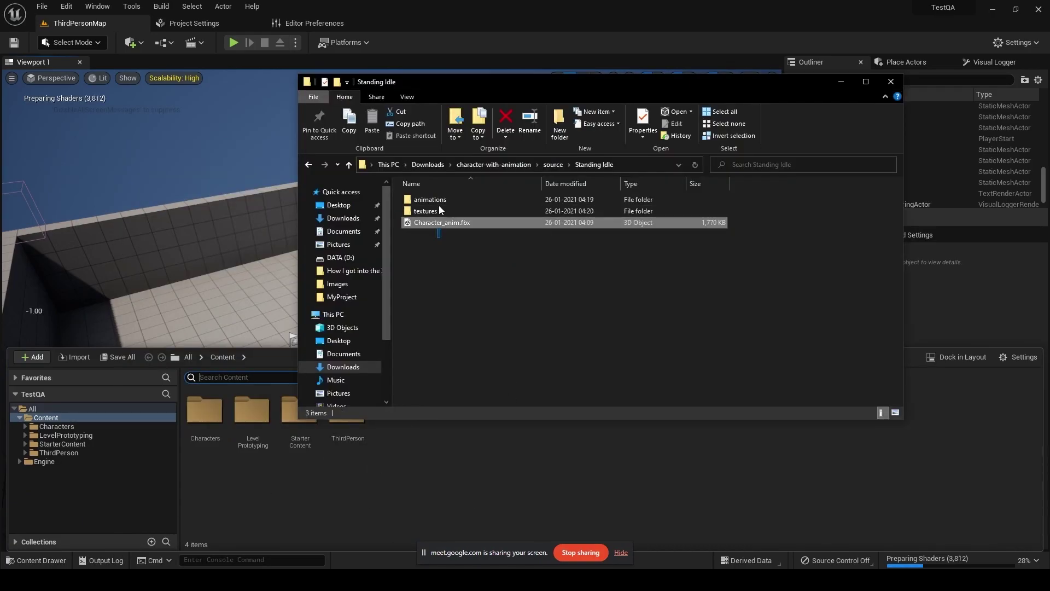
left_click(440, 239)
left_click_drag(442, 239, 522, 453)
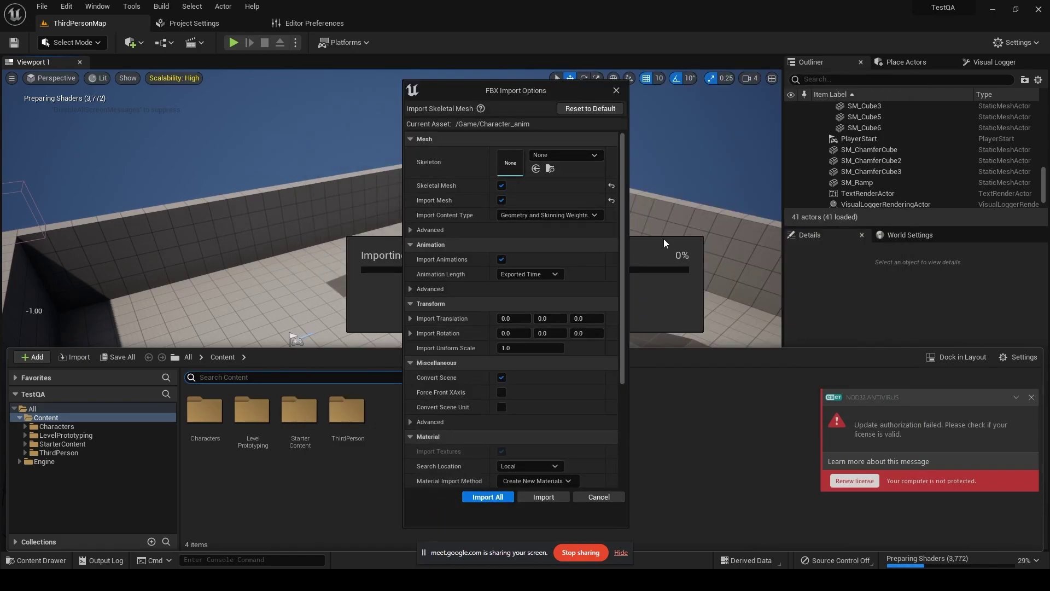
left_click(487, 497)
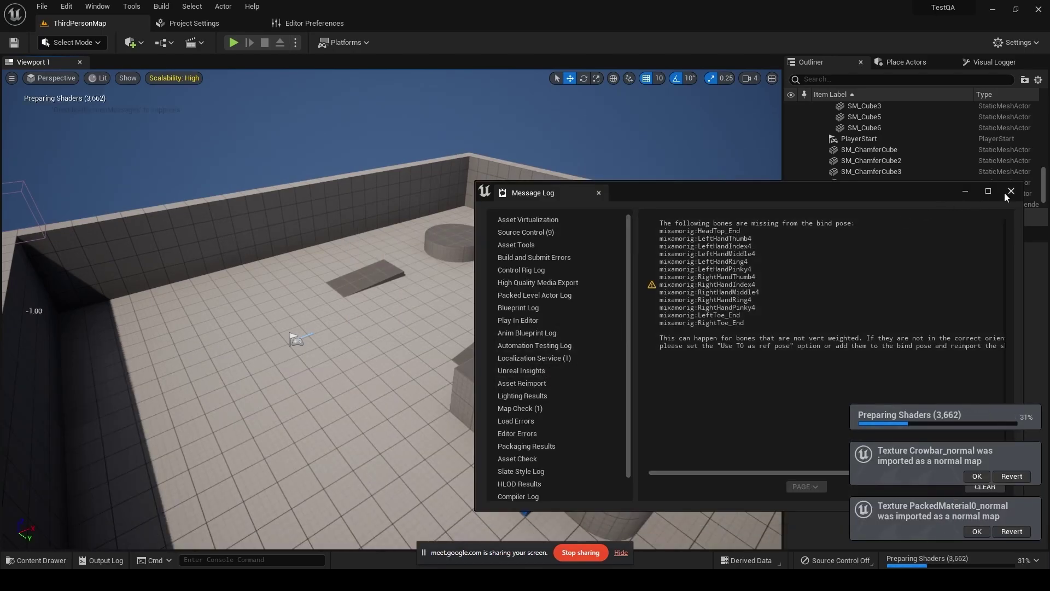
left_click(1011, 191)
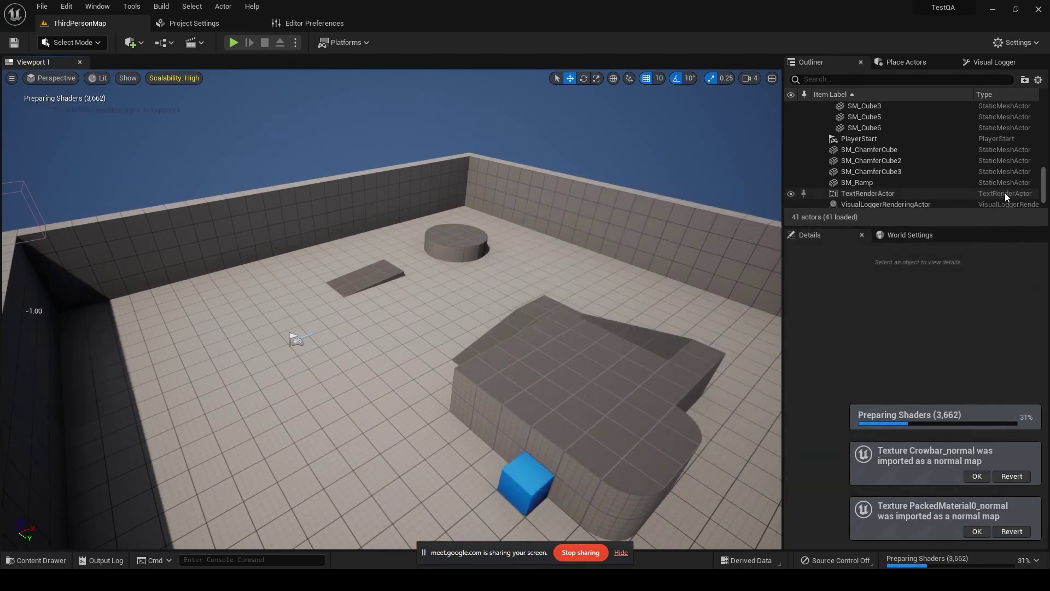
Step: Accept the normal map import notices for the textures and select the imported Character_anim_Skeleton asset in the Content folder
left_click(67, 558)
left_click(548, 503)
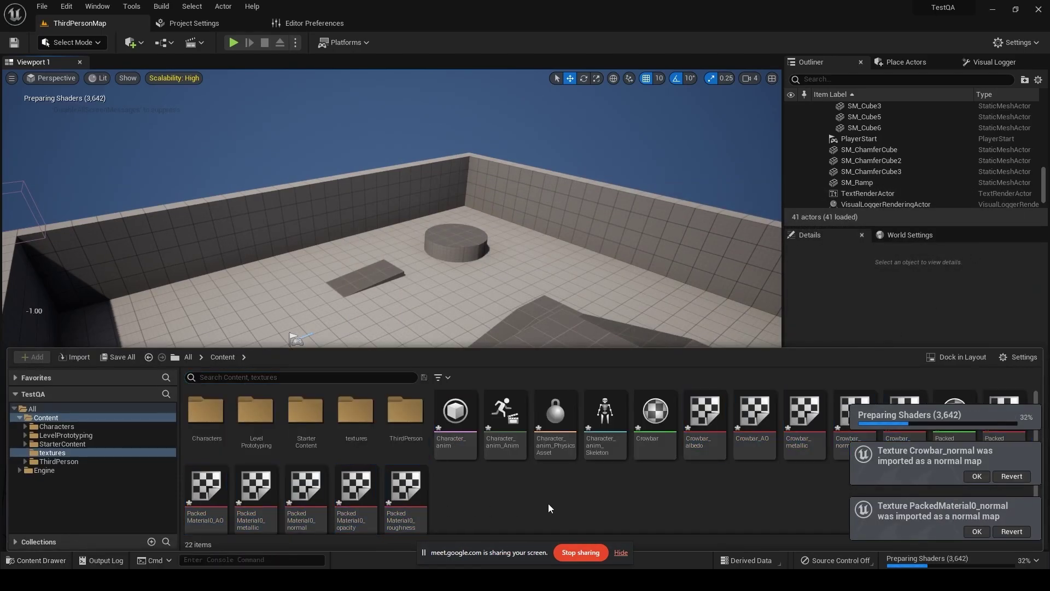
left_click(975, 476)
left_click(13, 561)
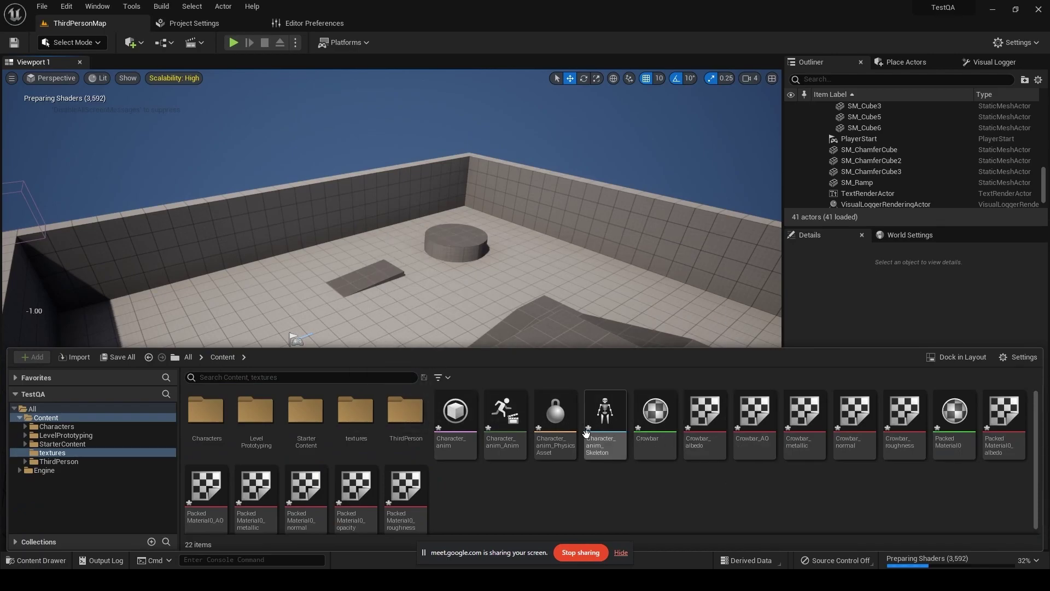
left_click(605, 428)
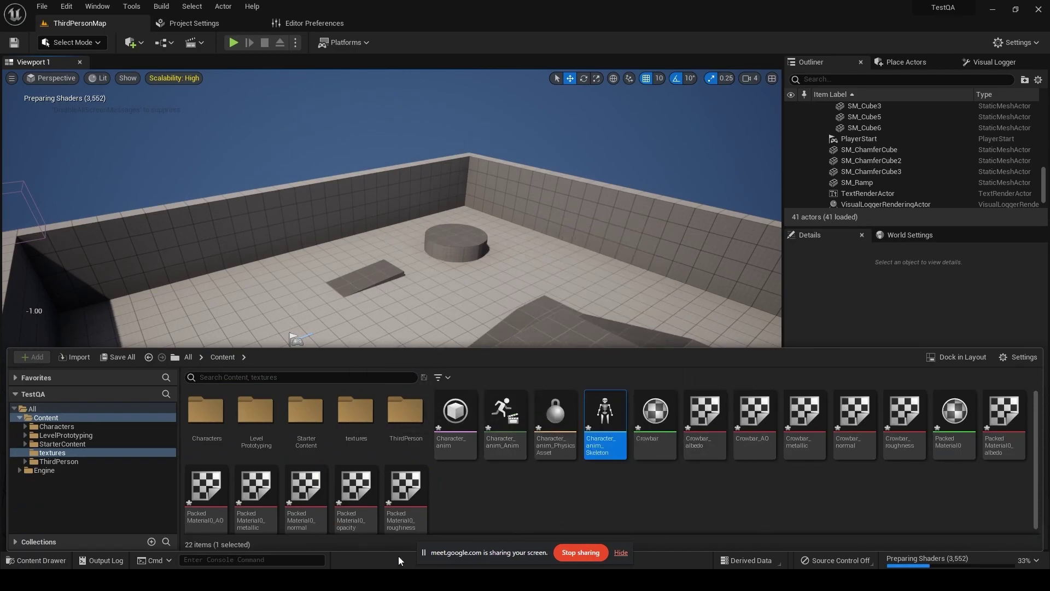
Step: Open the animations folder inside Standing Idle in File Explorer, then return to the Unreal project content
key("alt+Tab")
double_click(432, 199)
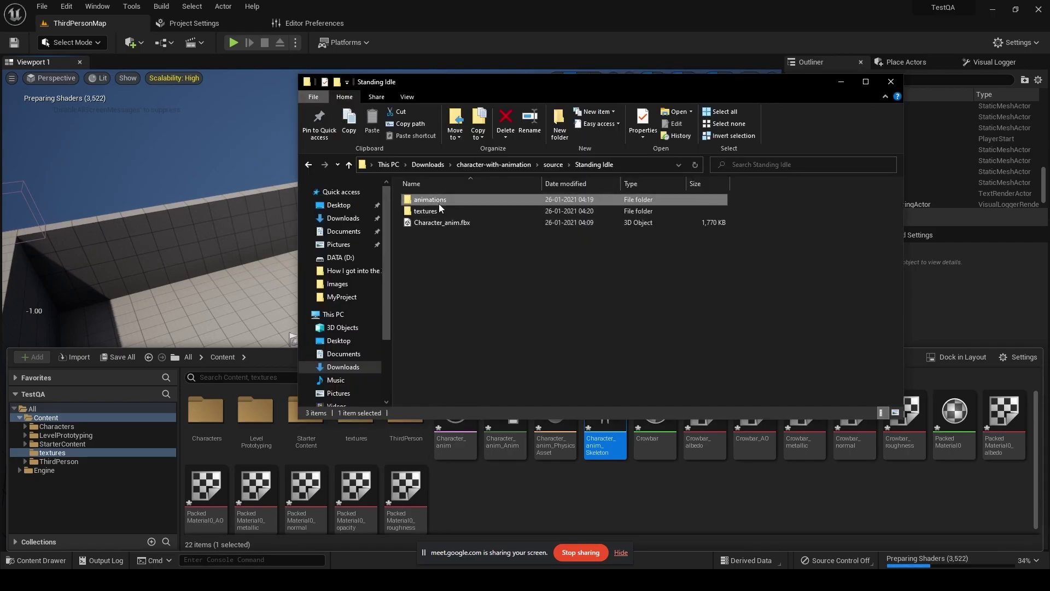
left_click(463, 209)
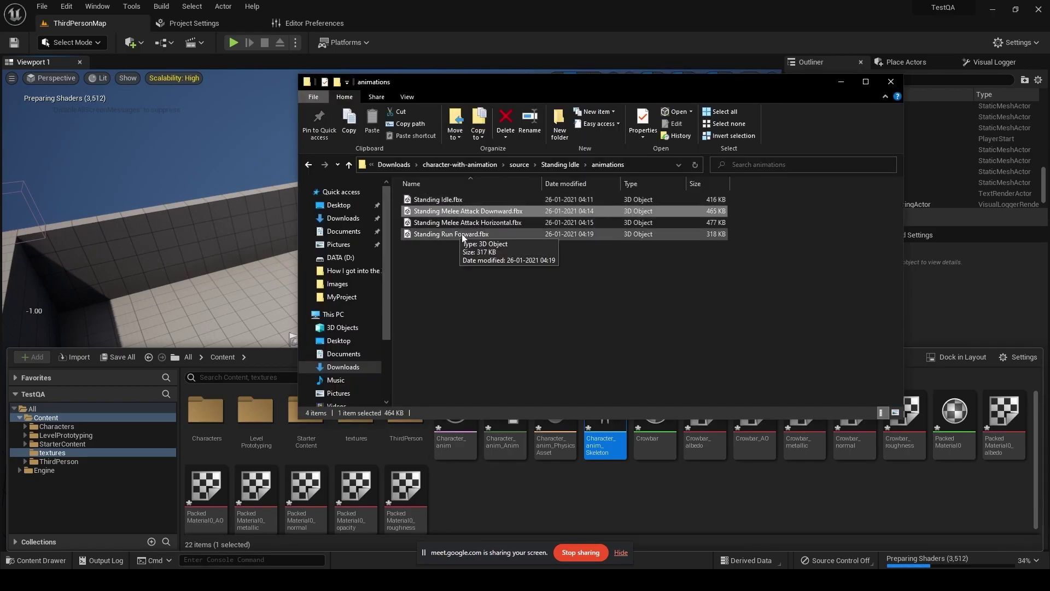
left_click(525, 497)
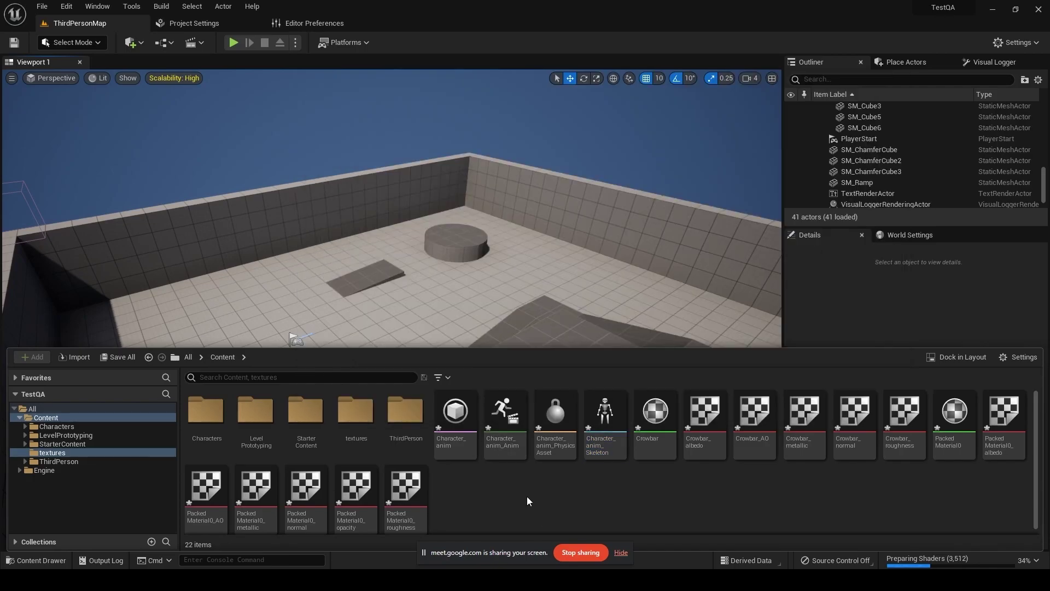
Step: Create a new folder named Animations in the project's Content folder and open it
right_click(488, 489)
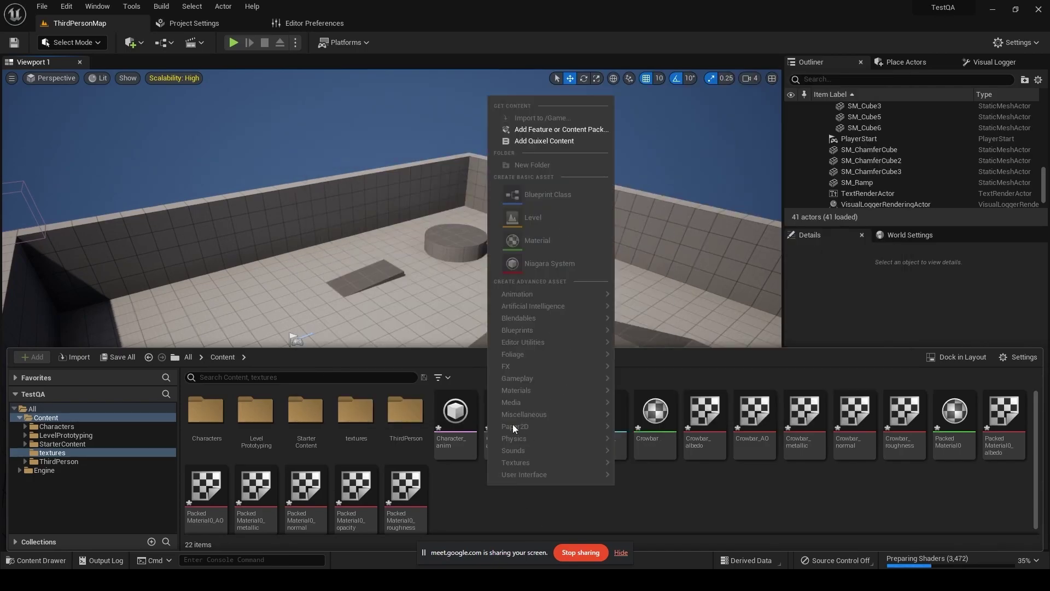
left_click(456, 482)
left_click(47, 418)
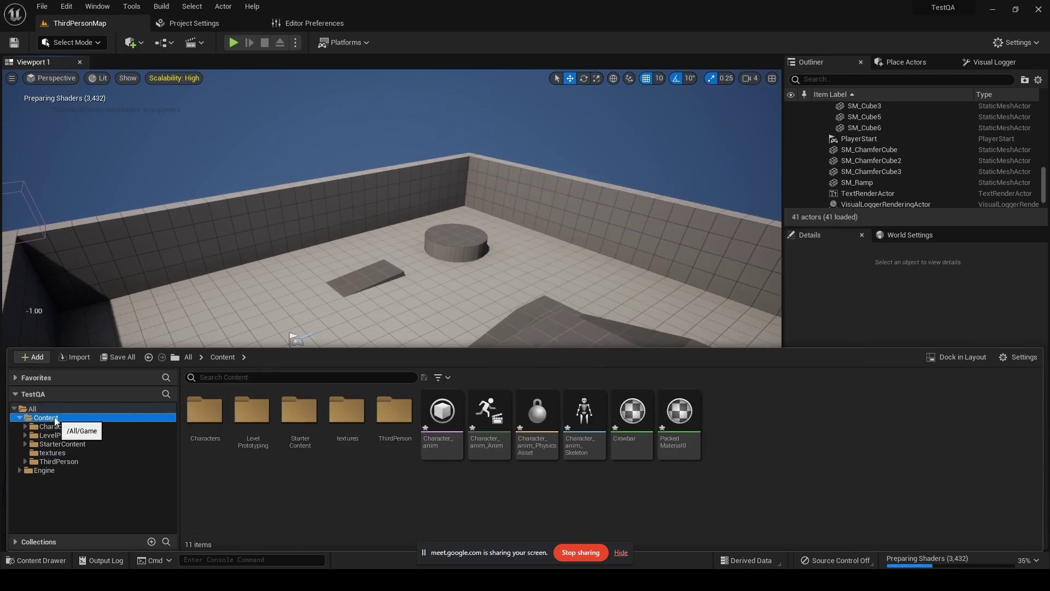
left_click(384, 495)
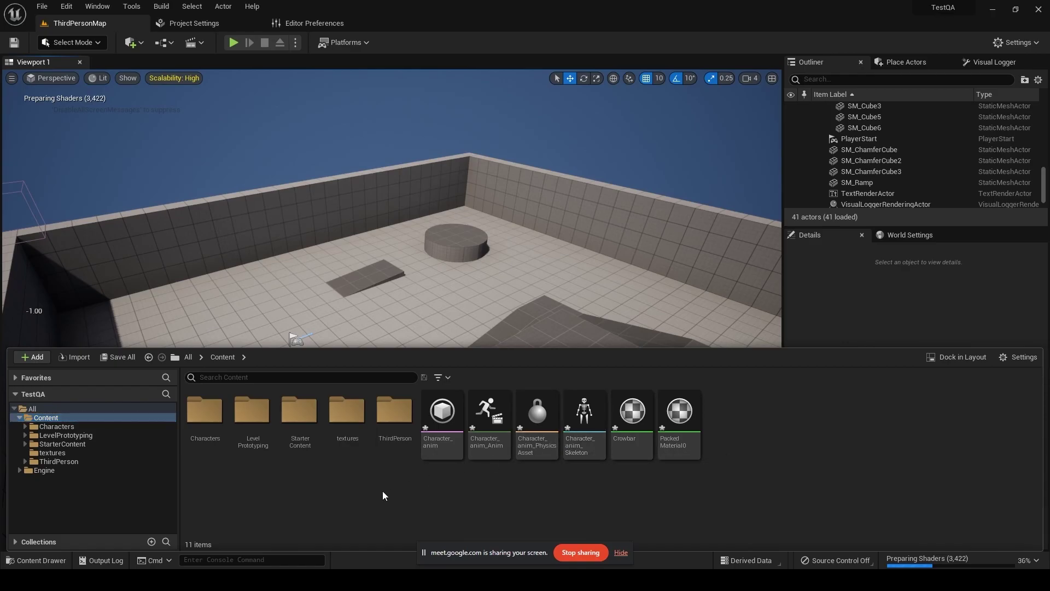
right_click(382, 495)
left_click(442, 173)
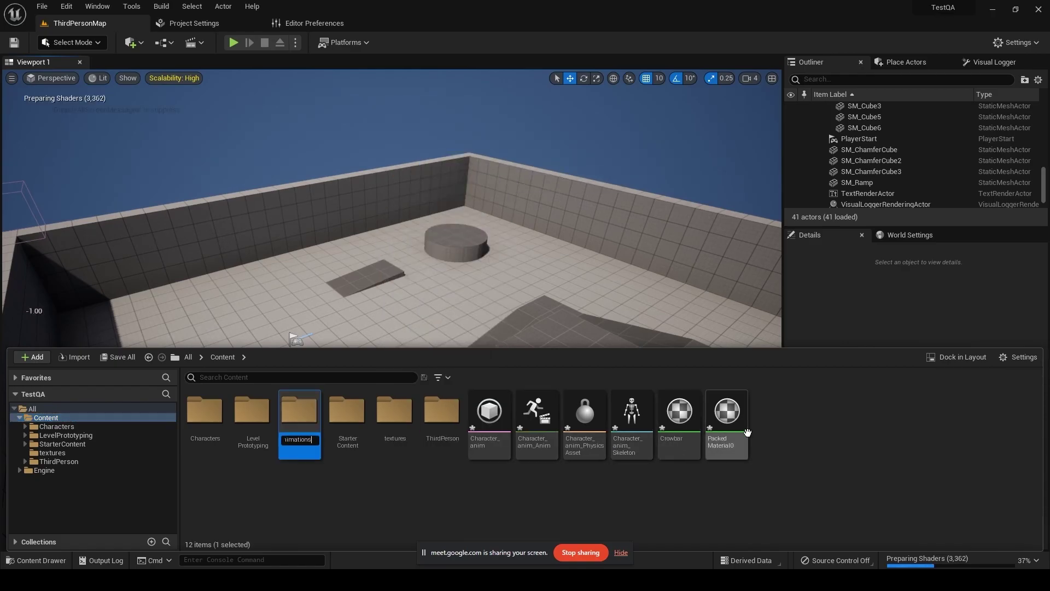
type("Animations")
key("Return")
key("Return")
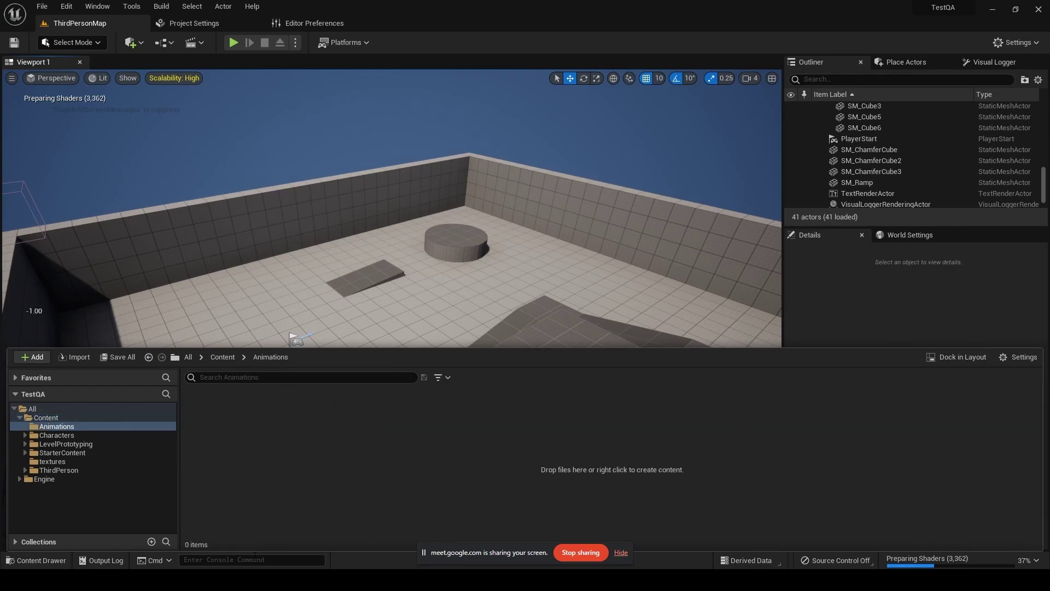
Step: Bring all four Standing animation FBX files from File Explorer into the project's Animations folder for import
key("alt+Tab")
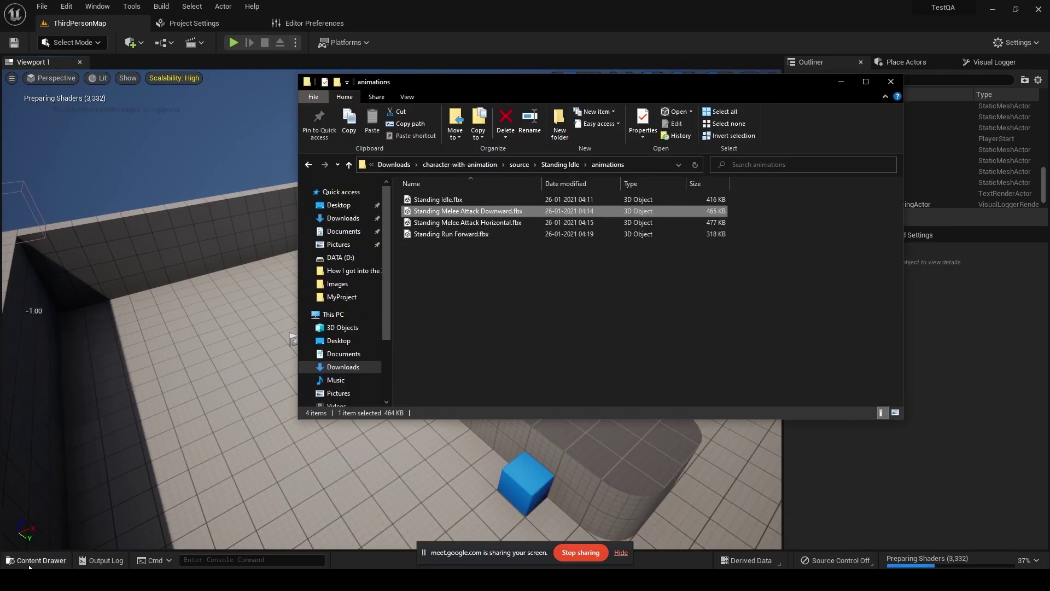
left_click(30, 566)
key("alt+Tab")
left_click(450, 201)
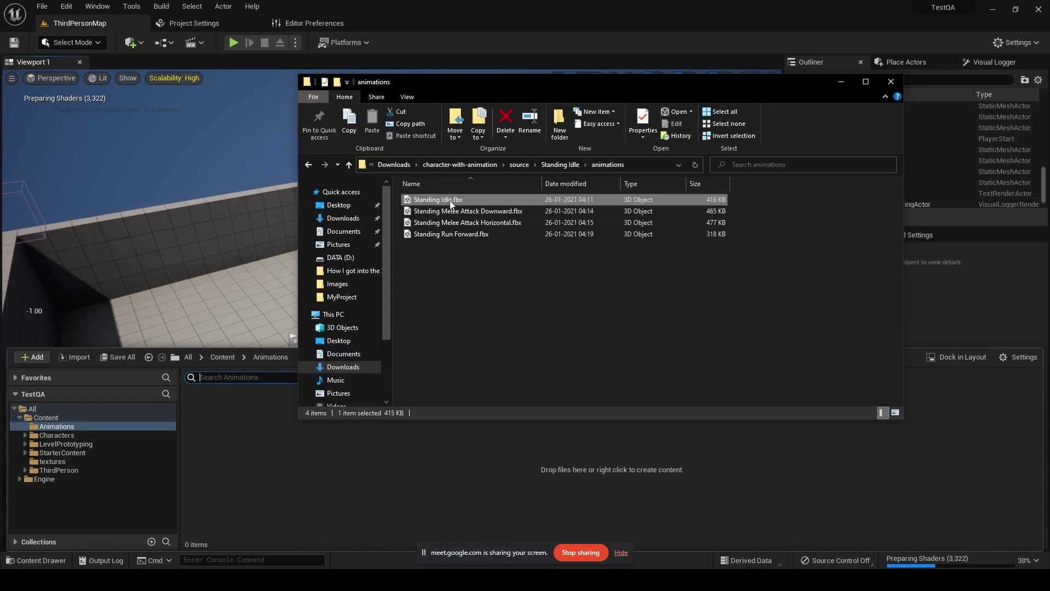
left_click(490, 232, "shift")
left_click_drag(489, 233, 463, 518)
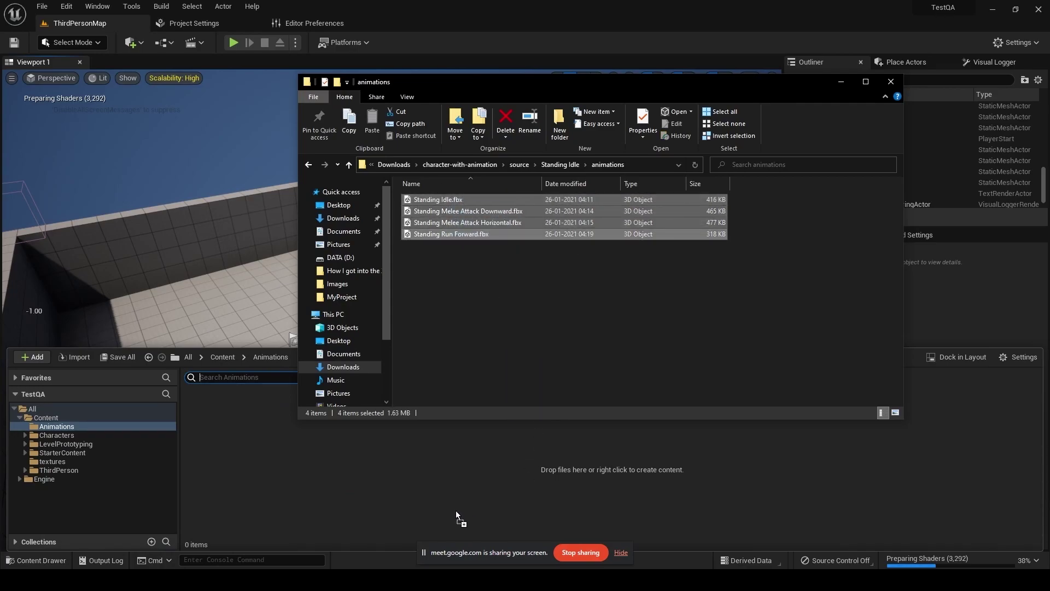
left_click_drag(337, 485, 337, 485)
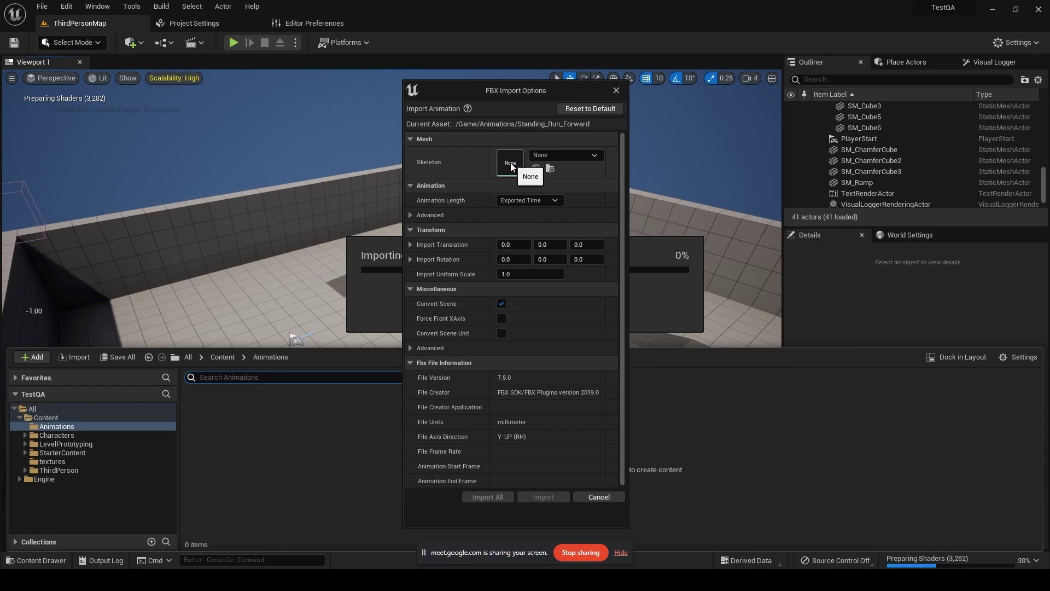
Step: Assign Character_anim_Skeleton as the skeleton in the FBX import options and import all the animations
left_click(568, 154)
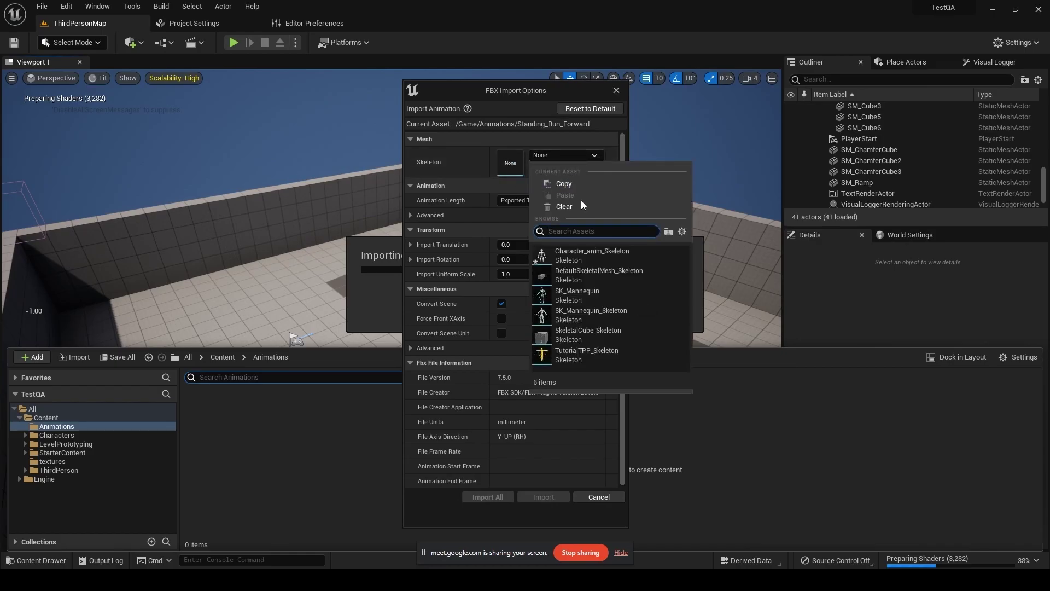
left_click(585, 256)
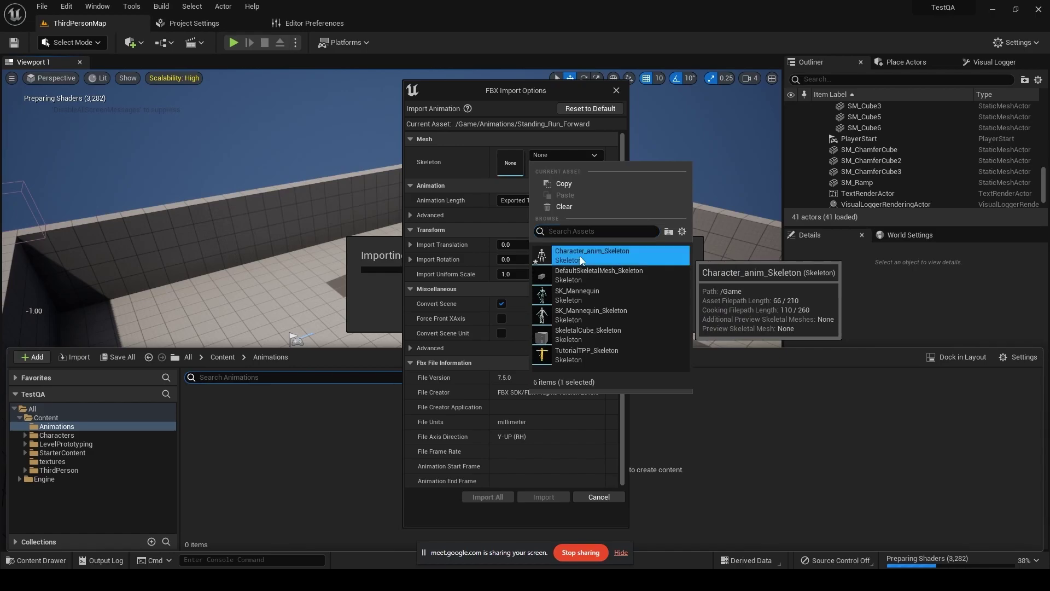
left_click(487, 497)
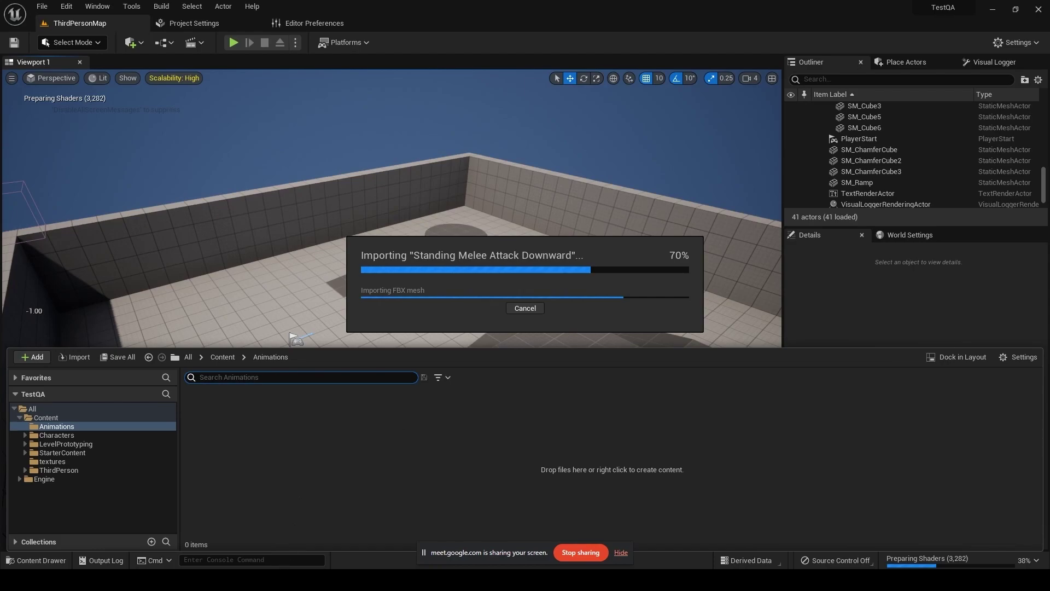
Step: Switch to the web browser and search for Sketchfab in a new tab
left_click(235, 530)
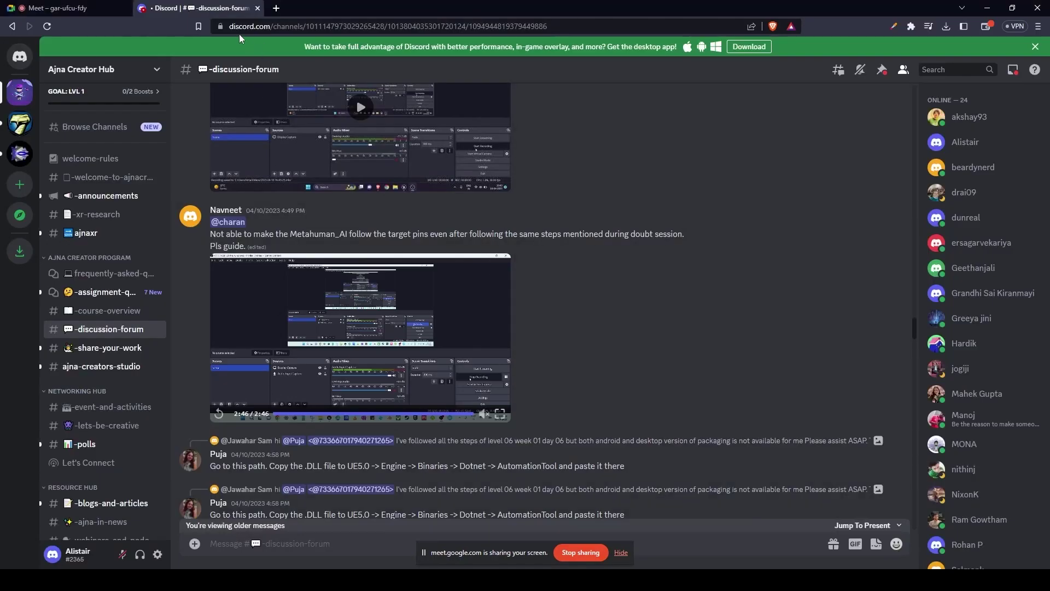
left_click(278, 10)
type("skethcfab")
key("Return")
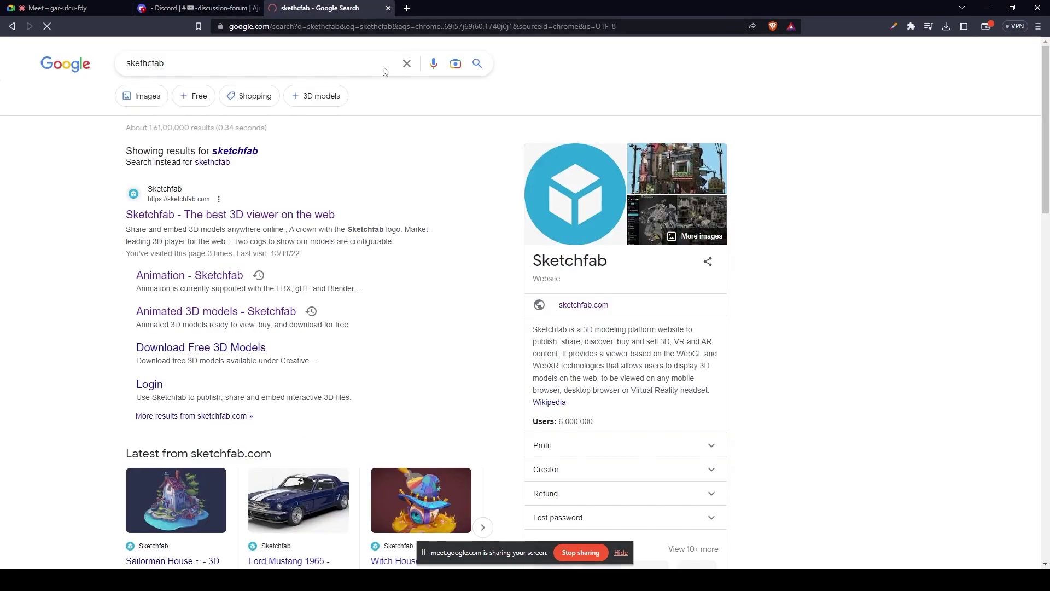
Step: Open the Sketchfab website from the search results and search its downloadable 3D models for "animation"
left_click(230, 216)
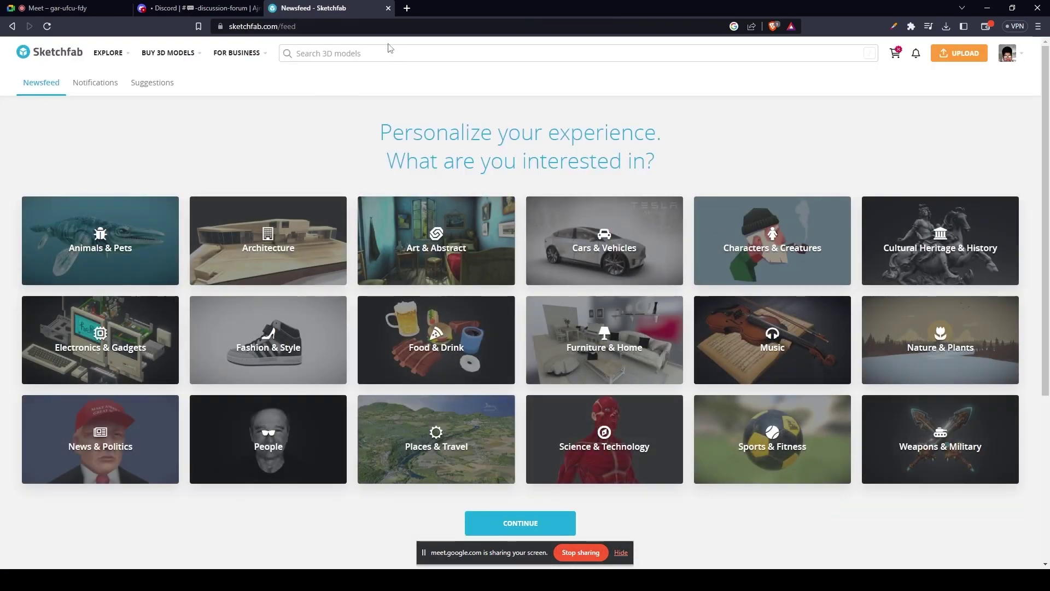
left_click(390, 52)
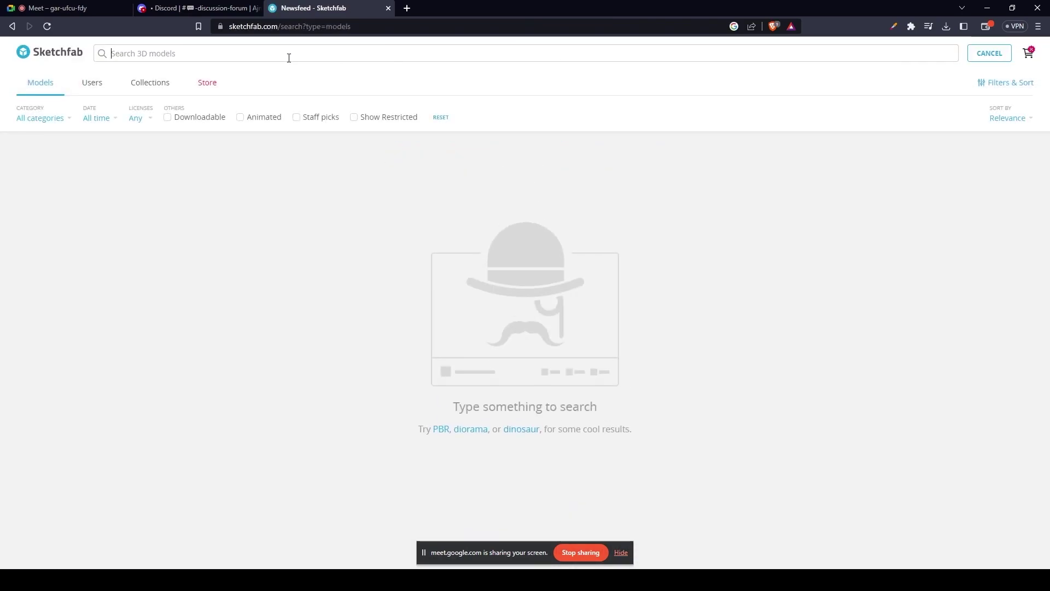
left_click(168, 119)
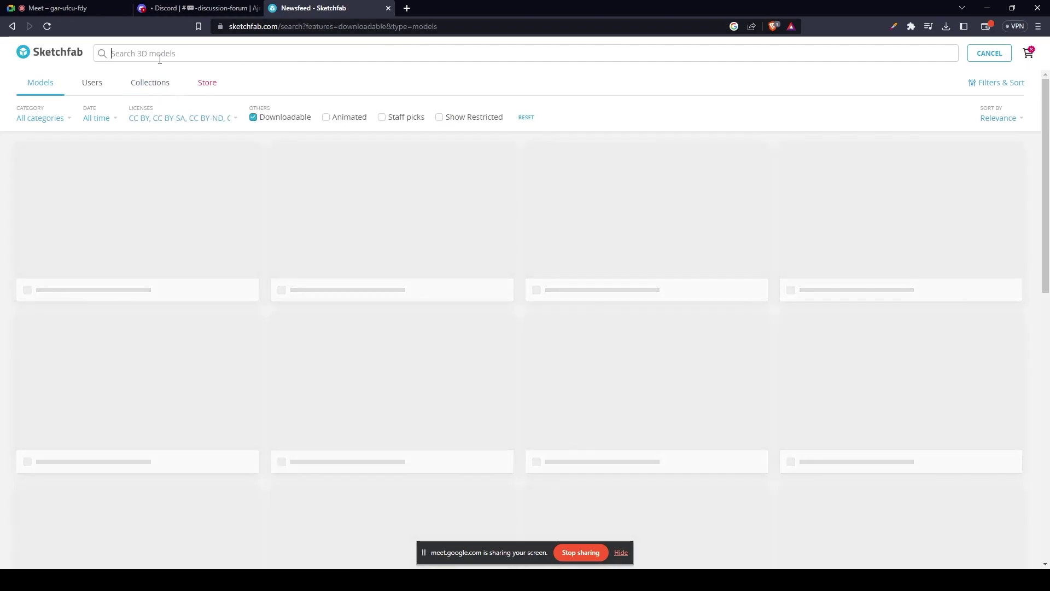
left_click(160, 59)
type("animation")
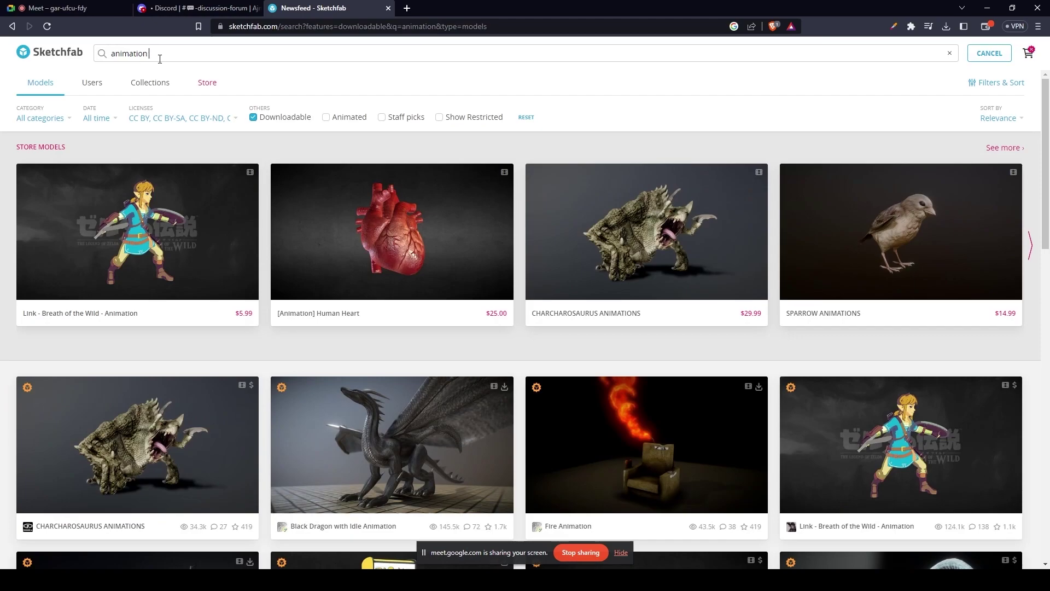
Step: Browse the model results and open the Character with animation model in a new browser tab
scroll(326, 362, "down", 5)
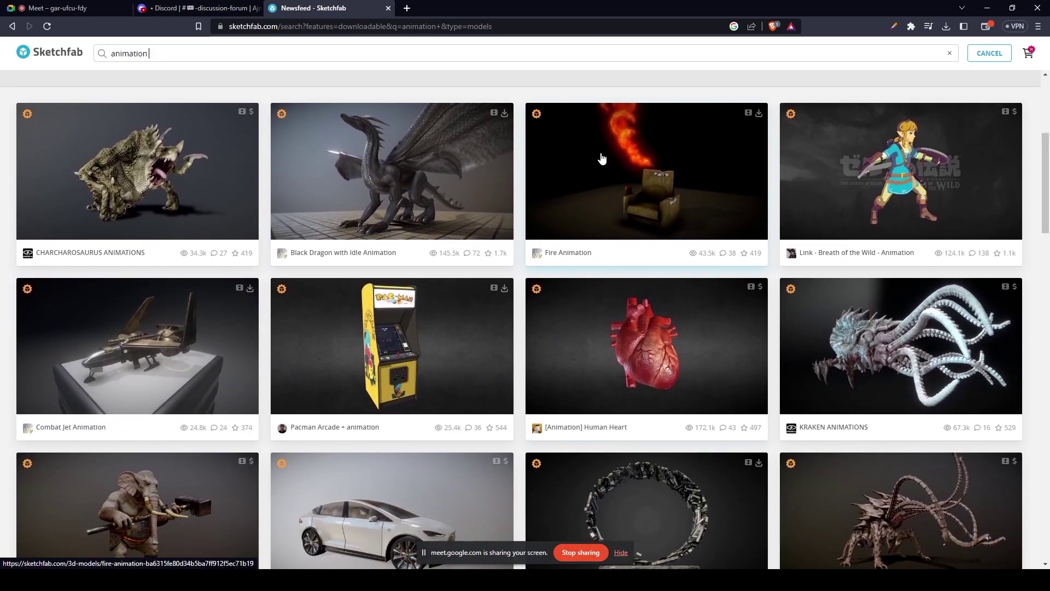
scroll(593, 159, "down", 14)
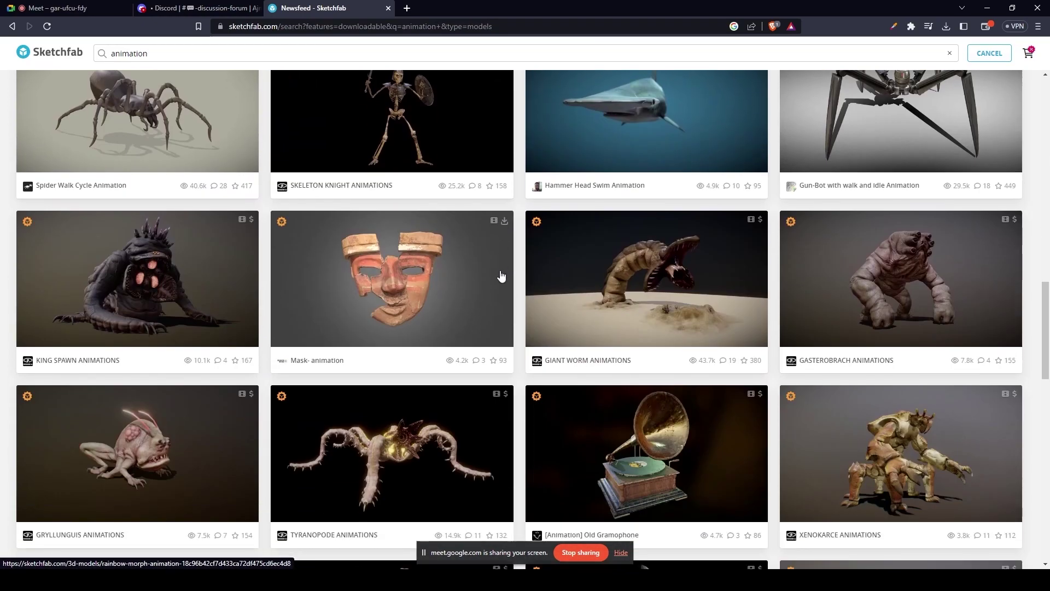
scroll(518, 255, "down", 12)
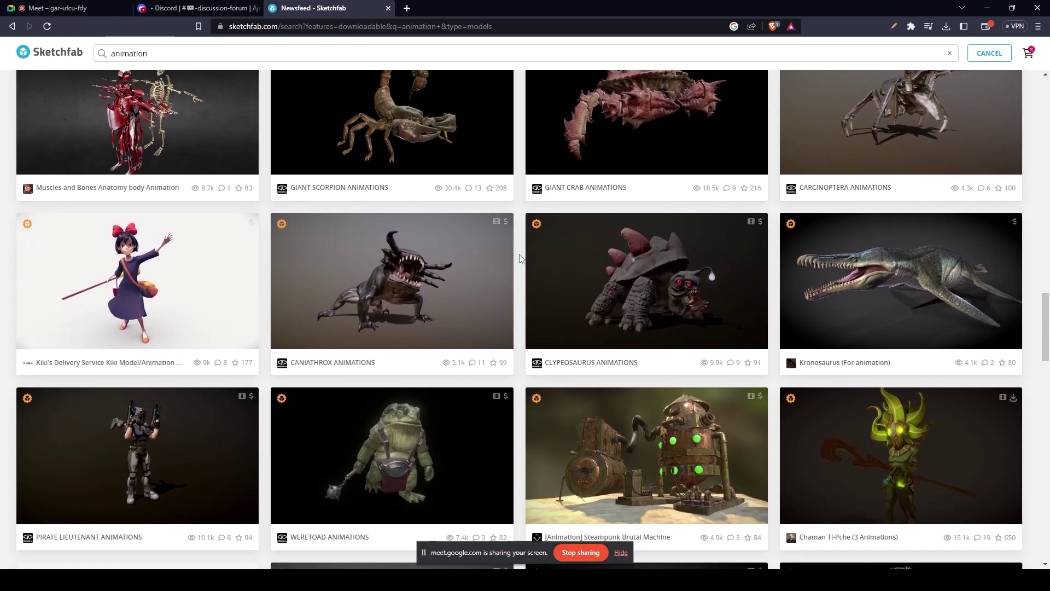
scroll(520, 257, "down", 14)
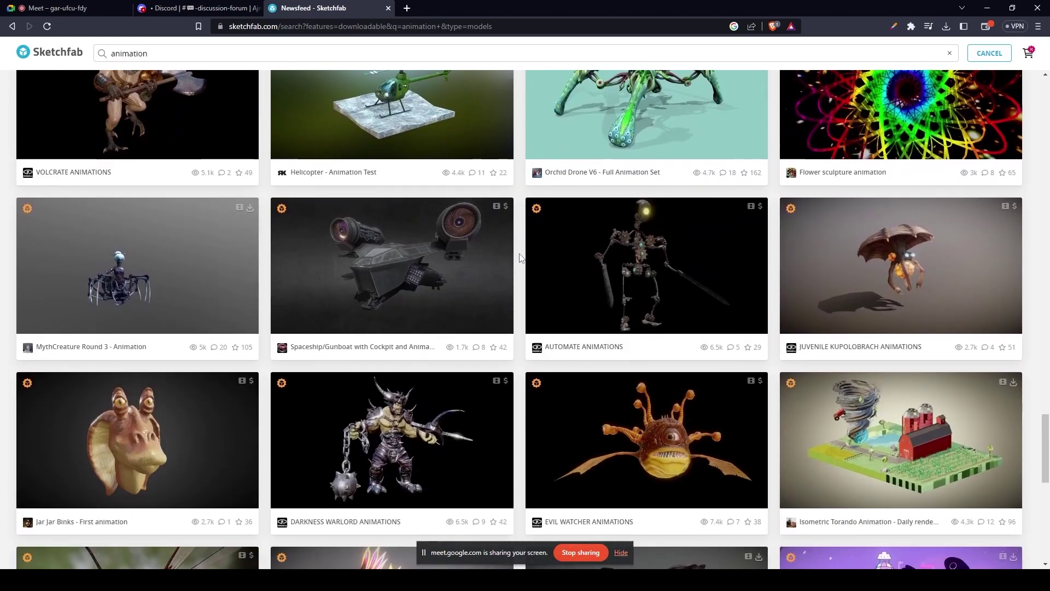
scroll(519, 257, "down", 2)
scroll(520, 257, "up", 3)
scroll(519, 257, "down", 7)
scroll(521, 257, "down", 9)
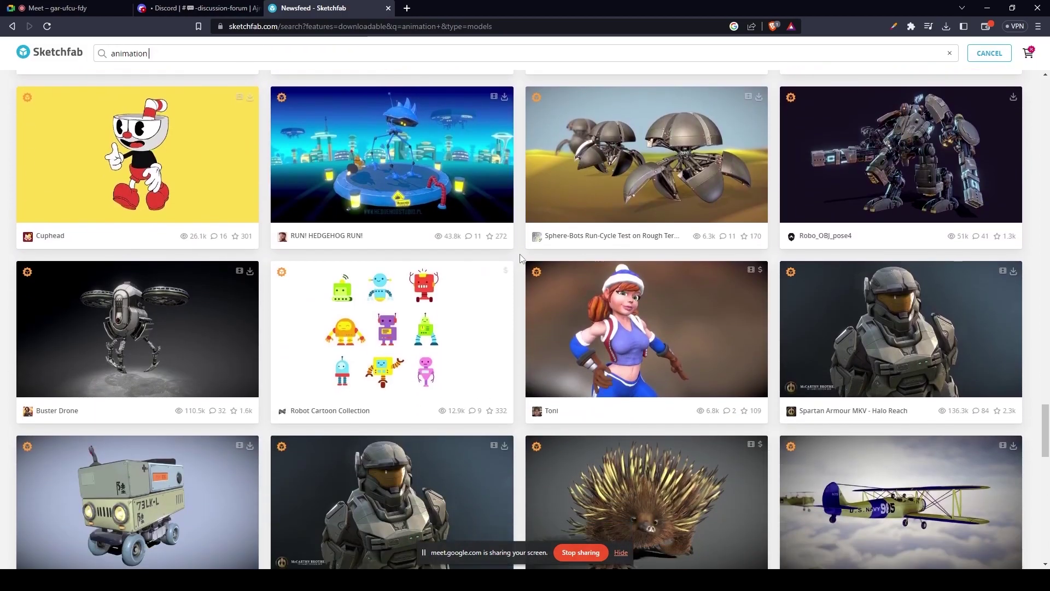
scroll(521, 259, "up", 1)
scroll(520, 258, "down", 6)
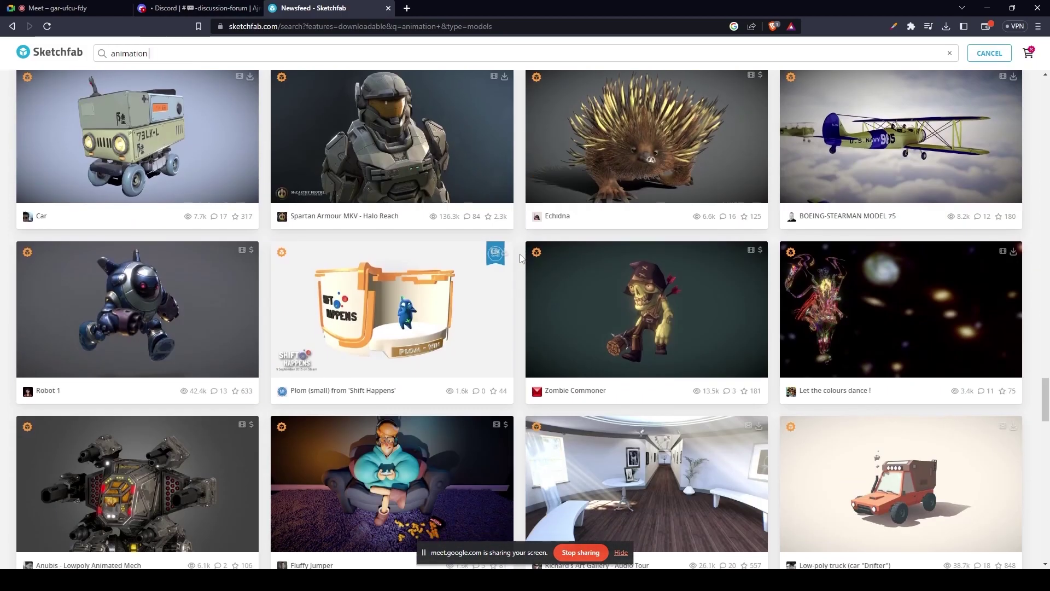
scroll(521, 258, "down", 11)
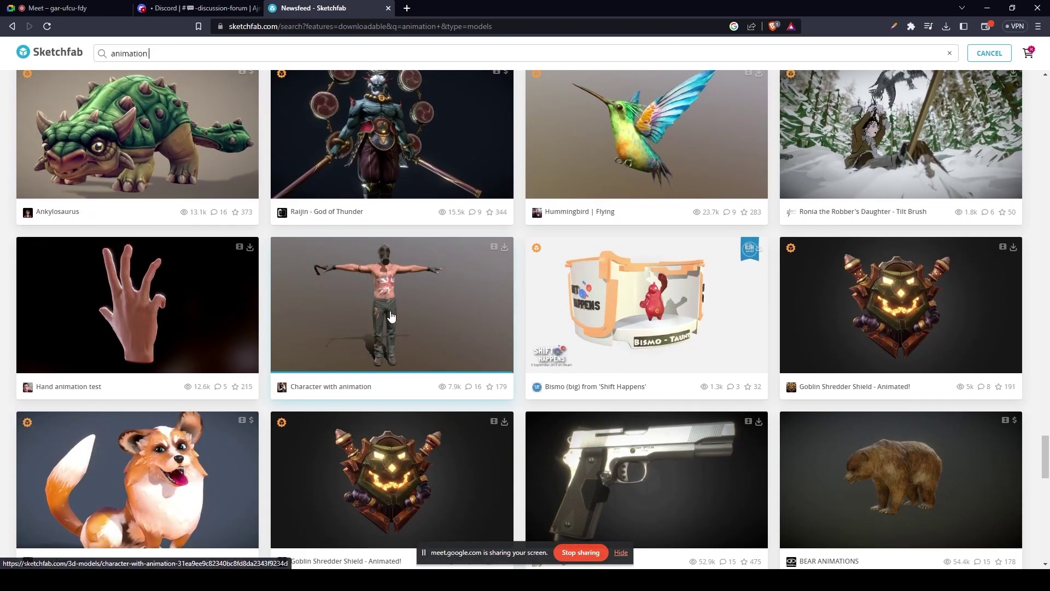
middle_click(424, 323)
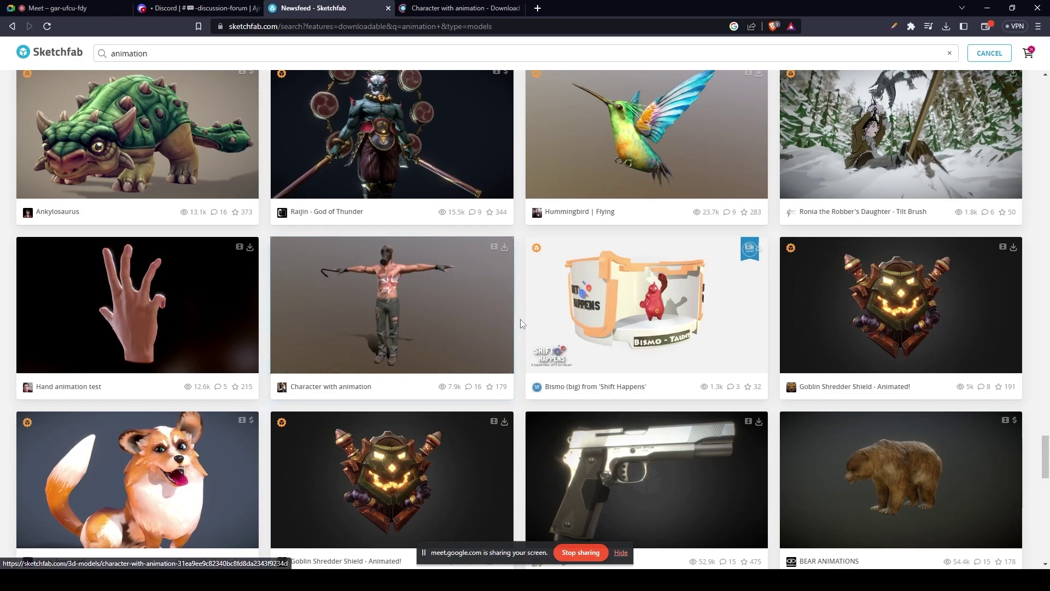
Step: Find the Wolf with Animations model in the results, open it in a new tab and switch to its page
scroll(522, 322, "up", 3)
scroll(520, 322, "up", 3)
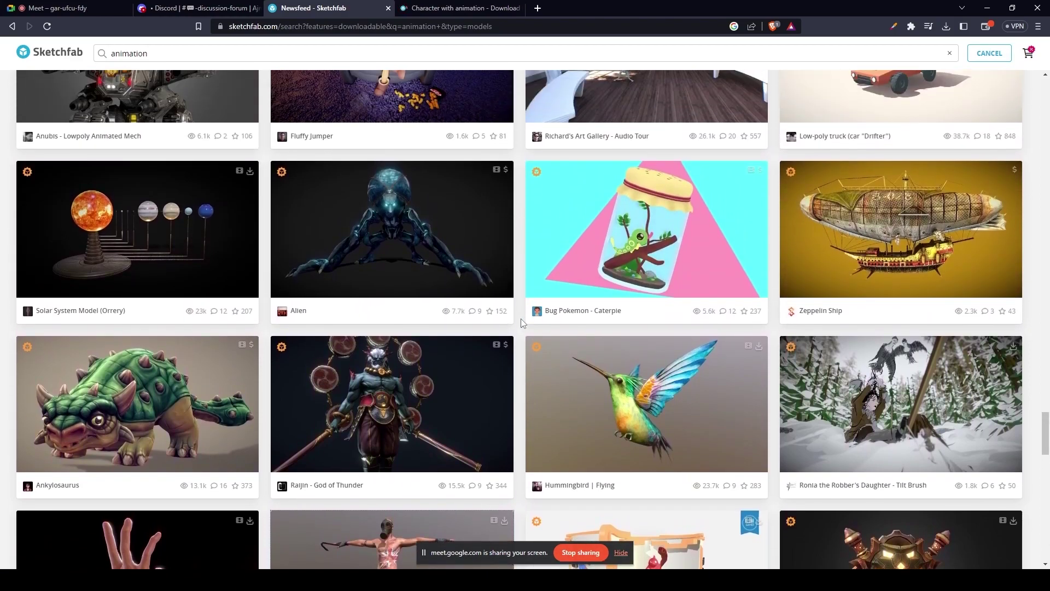
scroll(521, 322, "up", 6)
scroll(521, 323, "up", 10)
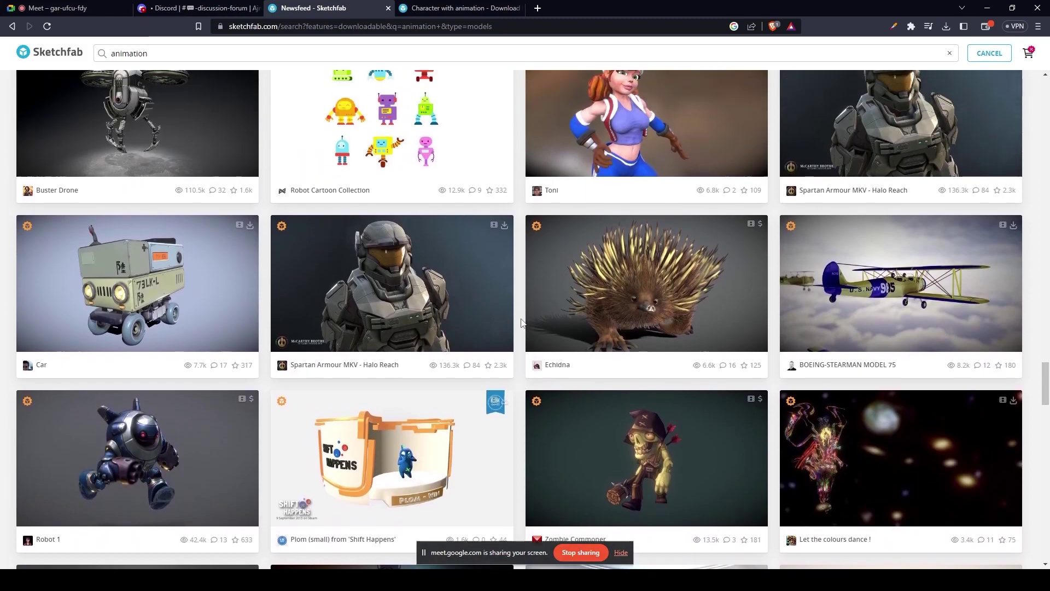
scroll(521, 322, "up", 1)
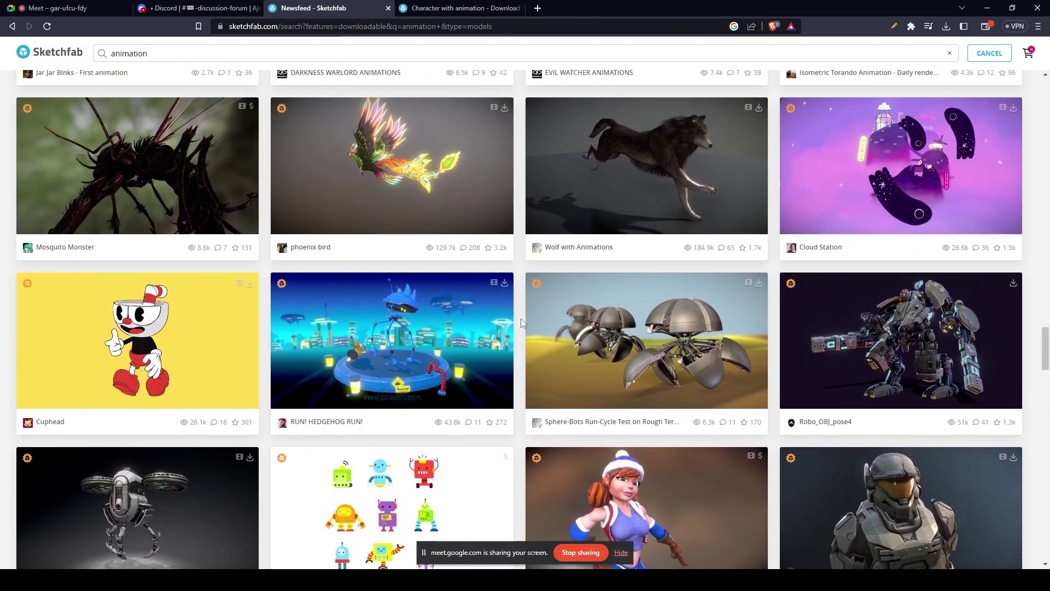
scroll(521, 319, "up", 3)
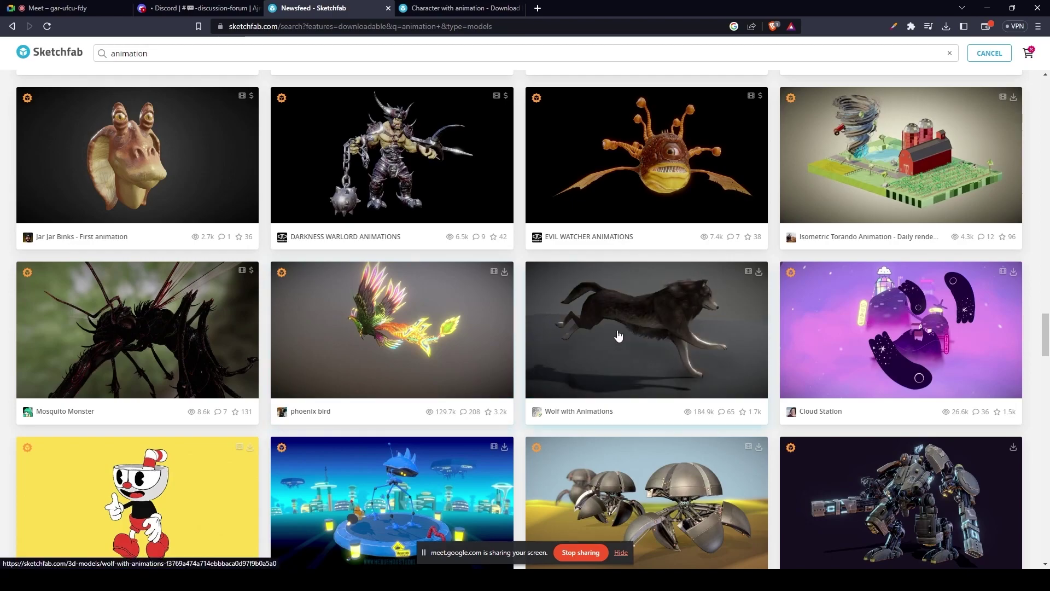
middle_click(642, 344)
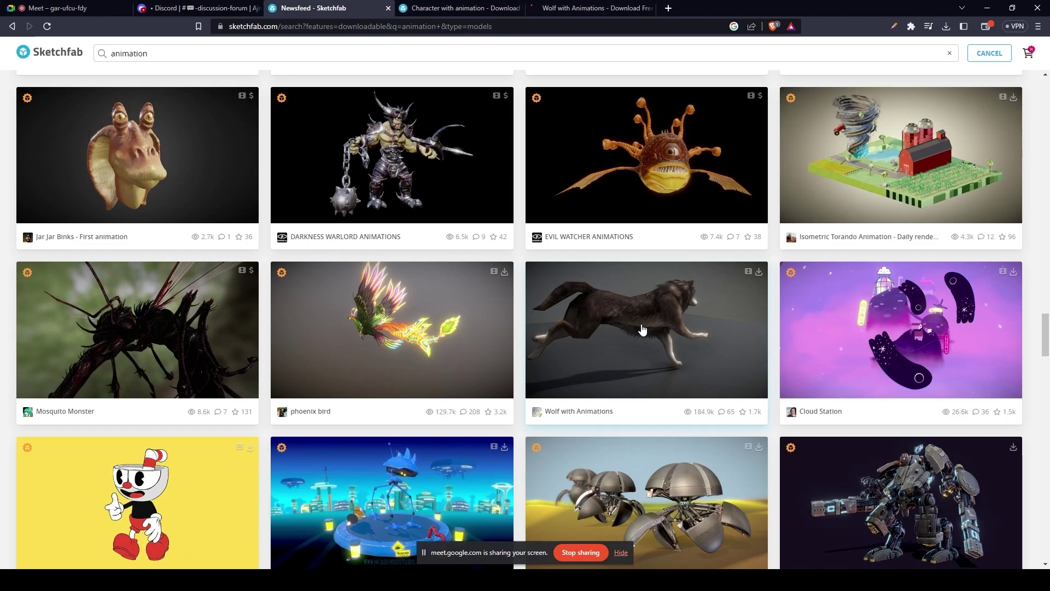
left_click(588, 7)
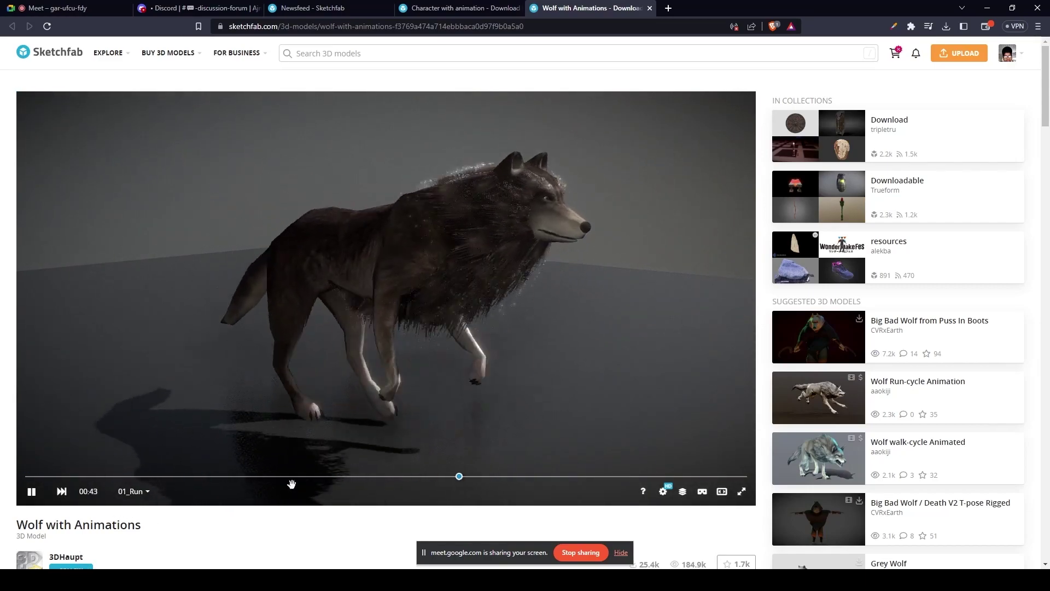
Step: Preview the wolf's 04_Idle animation, and return to the Character with animation page to view its model details
left_click(133, 492)
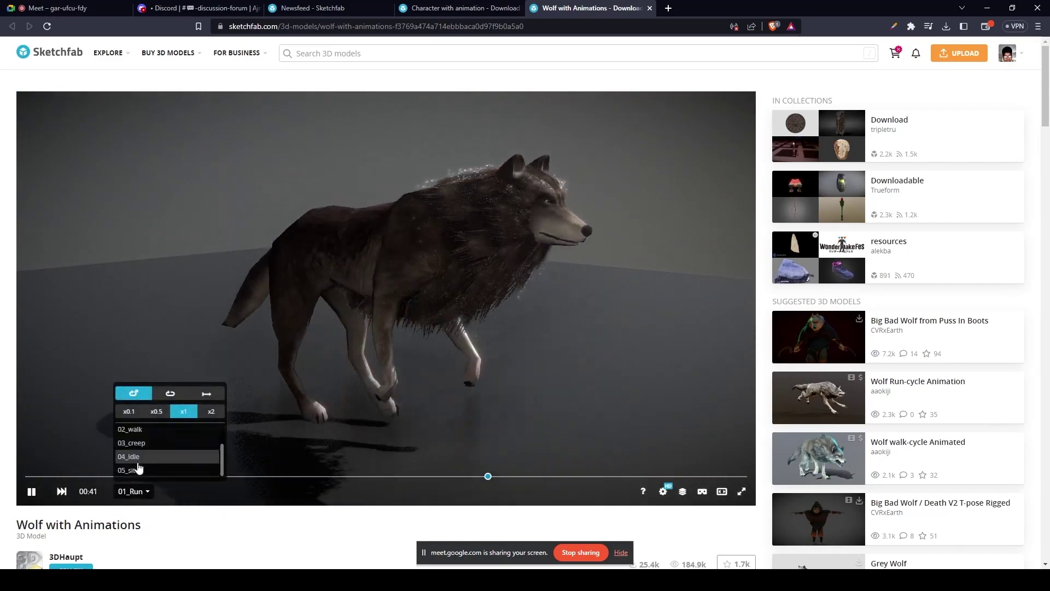
scroll(153, 457, "down", 2)
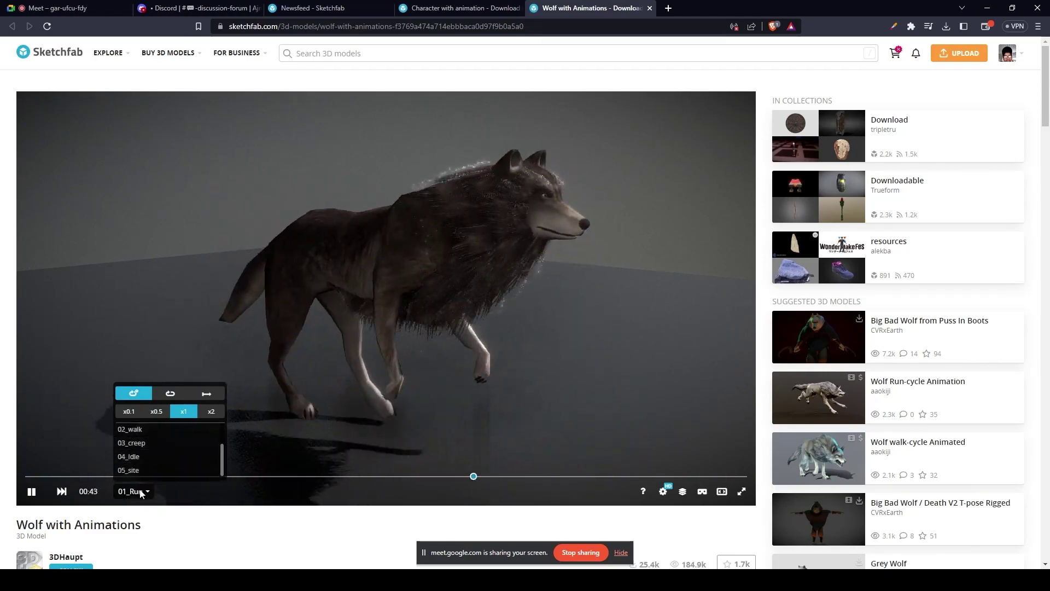
left_click(129, 456)
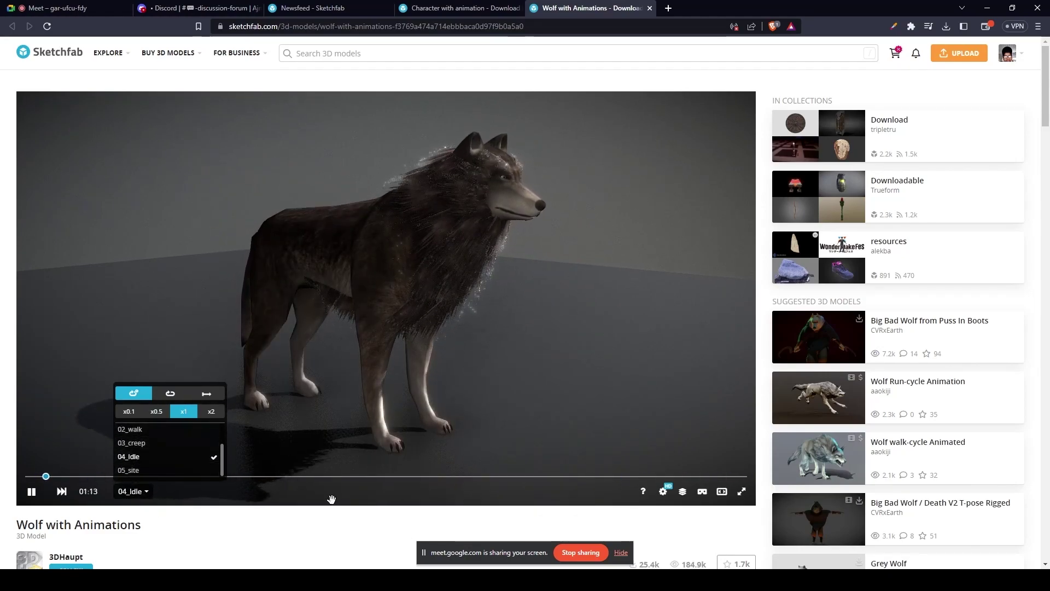
key("ctrl+shift+Tab")
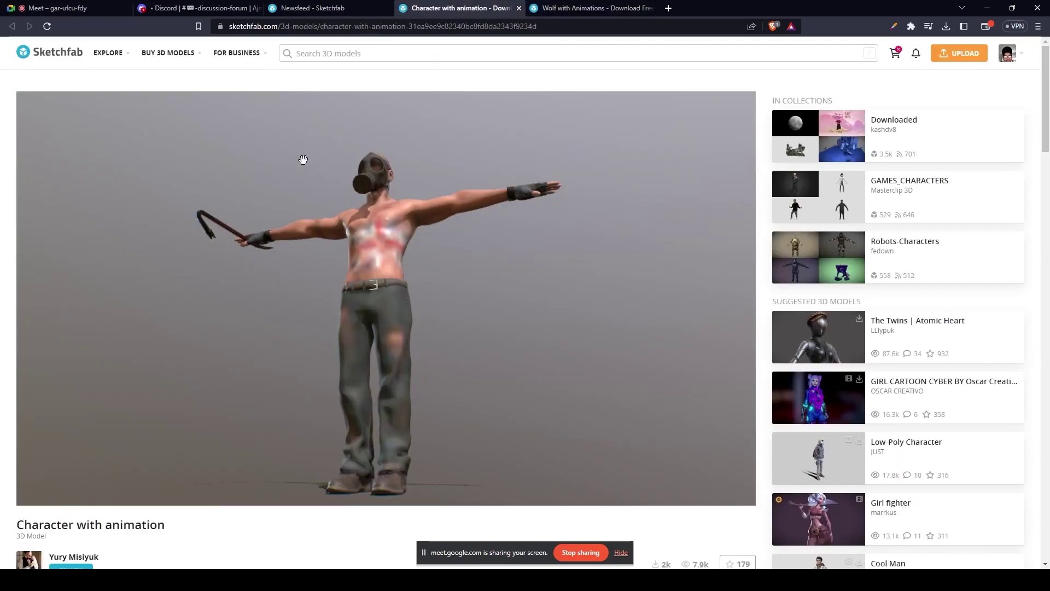
scroll(3, 358, "down", 3)
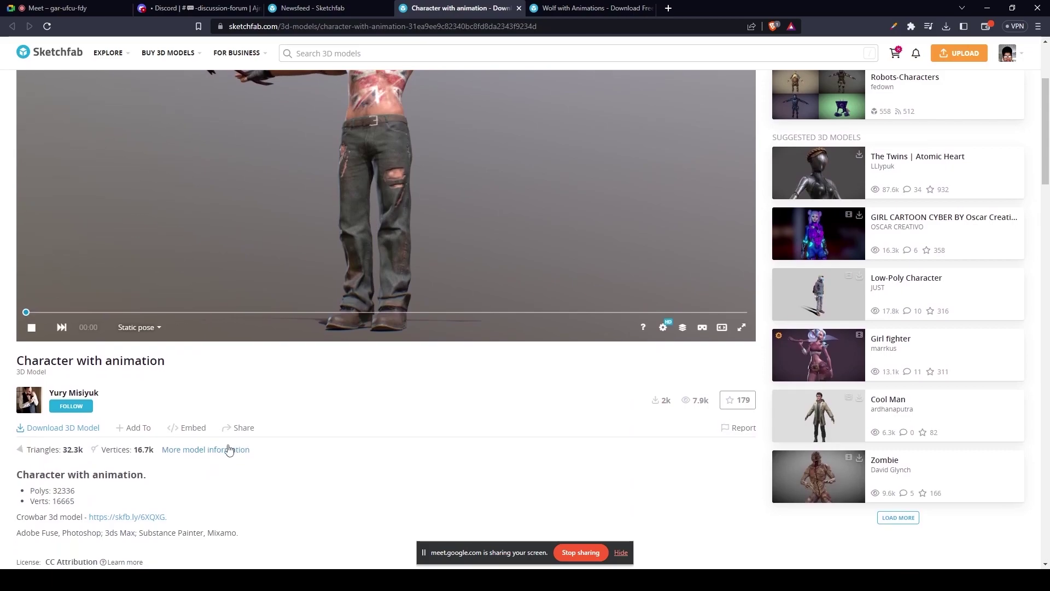
Step: Switch to Unreal Editor and check the imported Character_anim_Skeleton asset in the project's Content folder
key("alt+Tab")
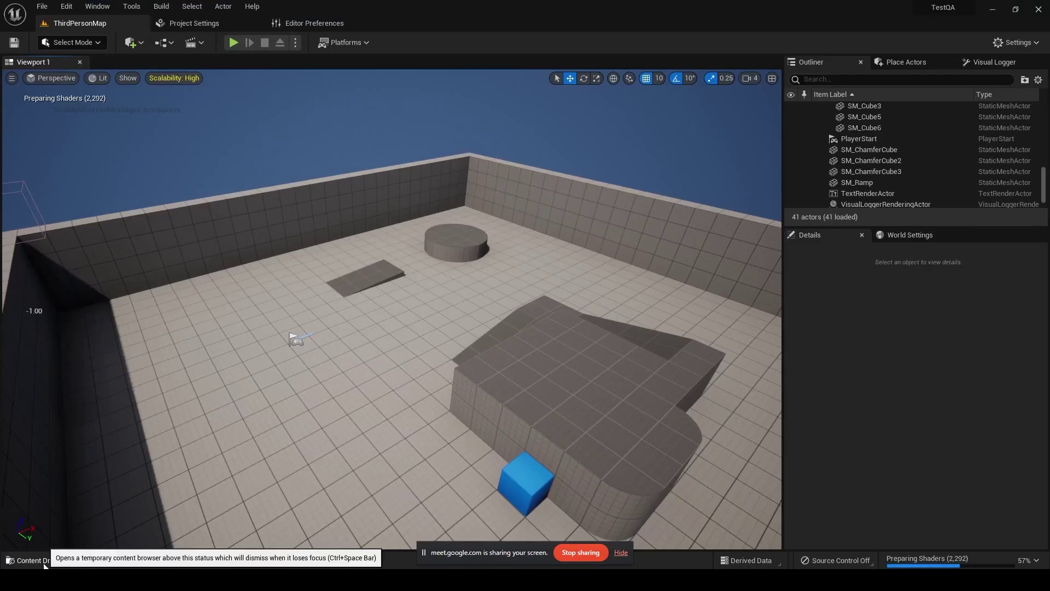
left_click(35, 560)
left_click(46, 417)
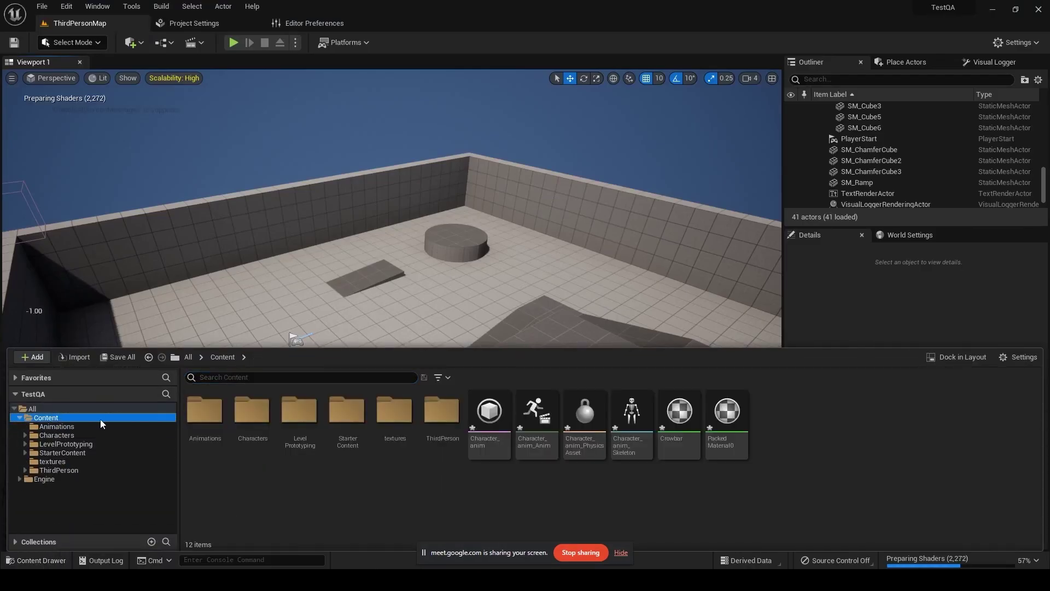
left_click(631, 415)
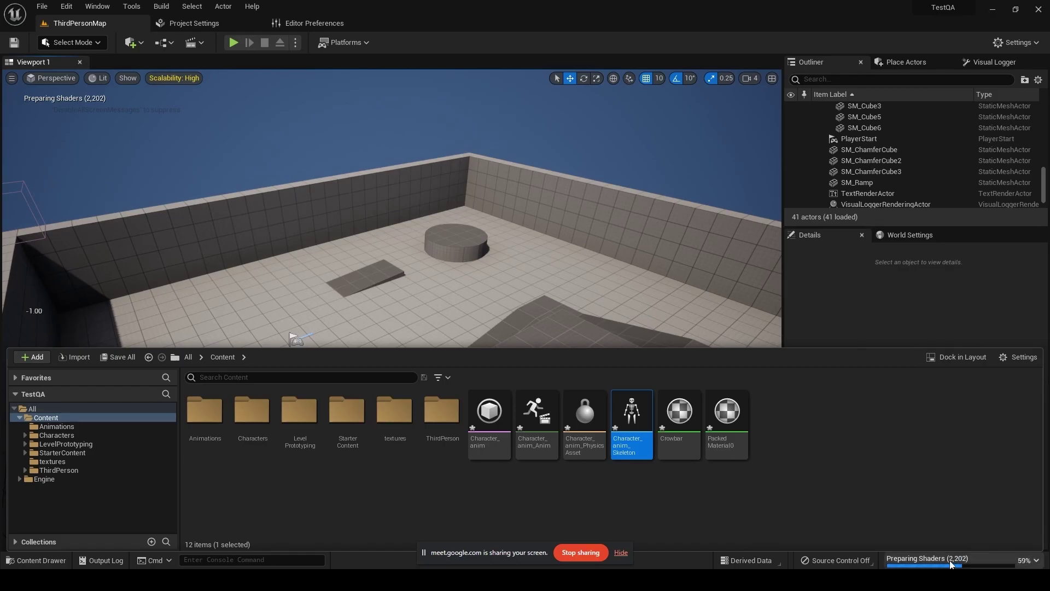
left_click(886, 465)
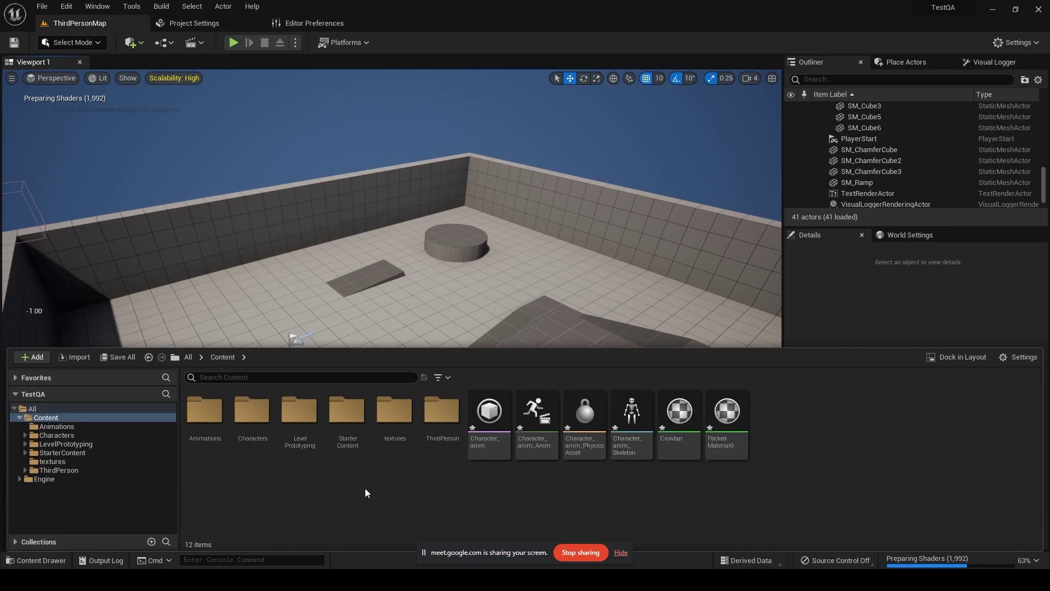
Step: Place the Standing_Idle animation from the Animations folder in the level, at about X 1090, Y 690, Z 0
double_click(204, 432)
left_click(204, 421)
left_click_drag(291, 291, 328, 298)
right_click_drag(328, 298, 315, 298)
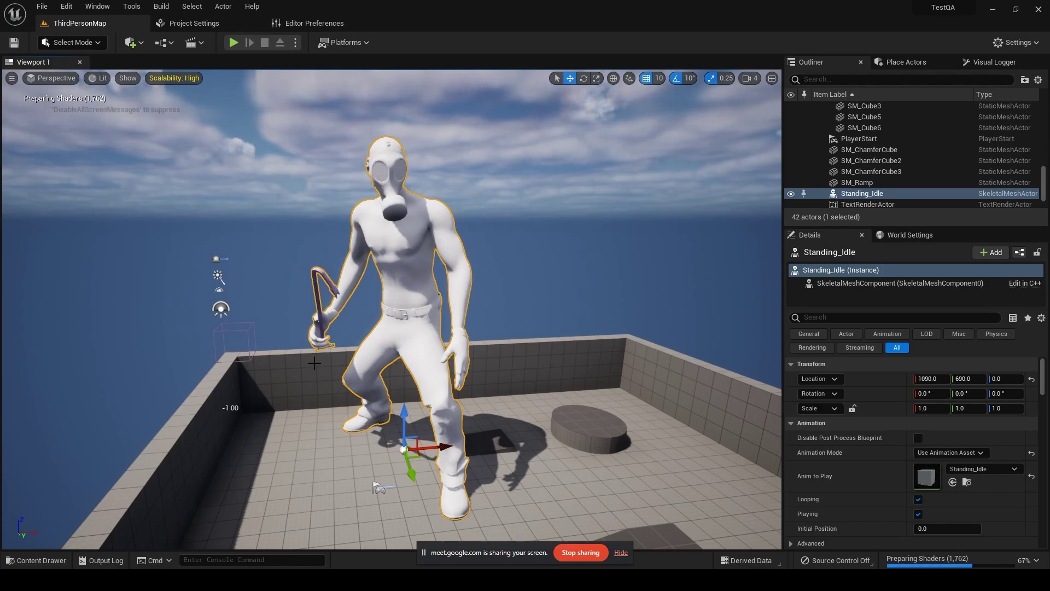
Step: Switch to the web browser and search for "sketchfab plugin unreal engine" in a new tab
key("alt+Tab")
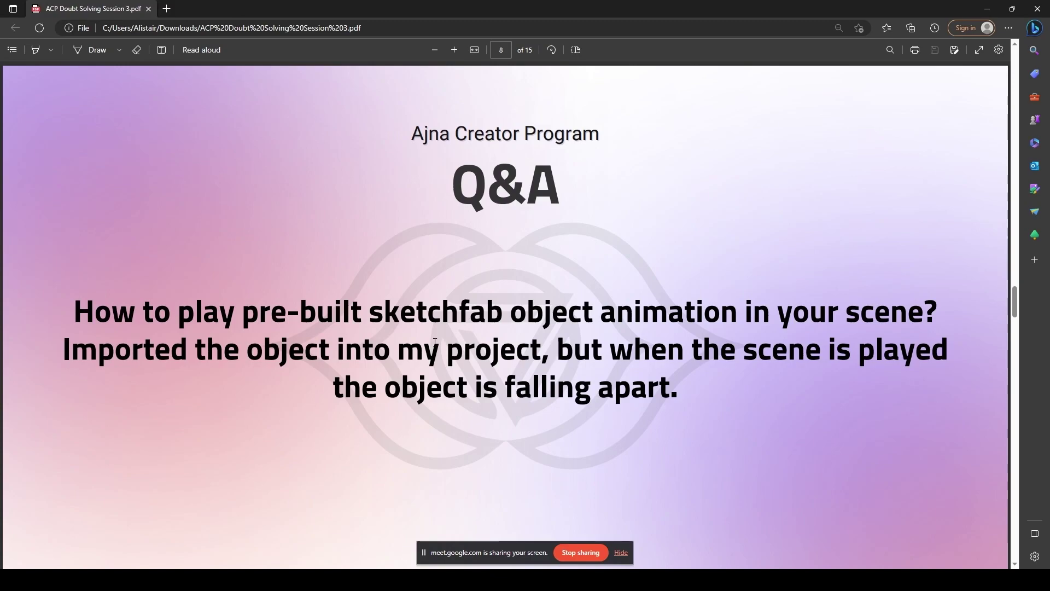
mouse_move(279, 567)
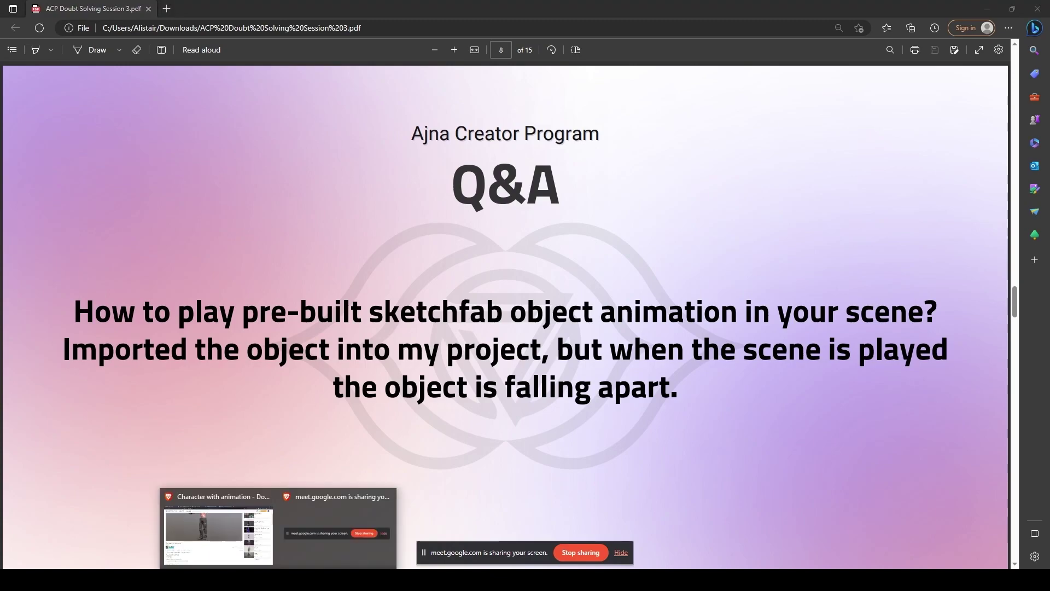
left_click(241, 541)
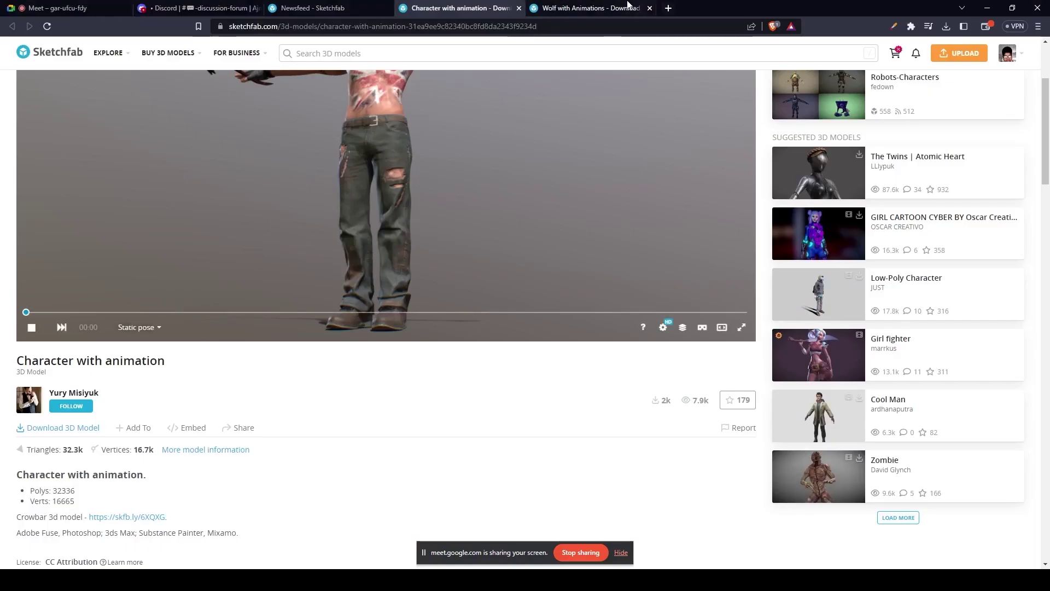
left_click(668, 8)
type("sketchf")
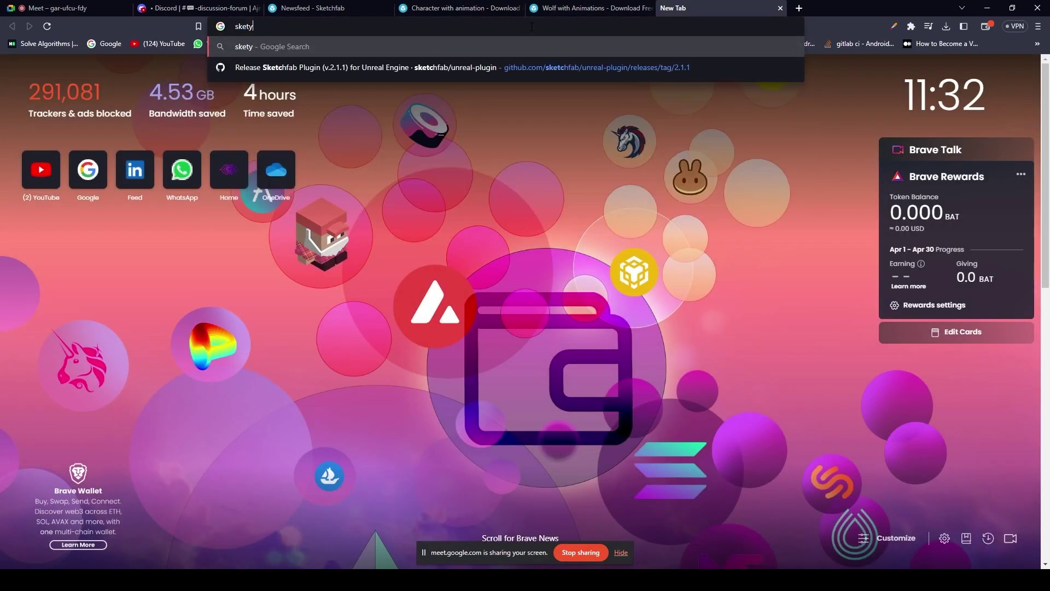
type("ab")
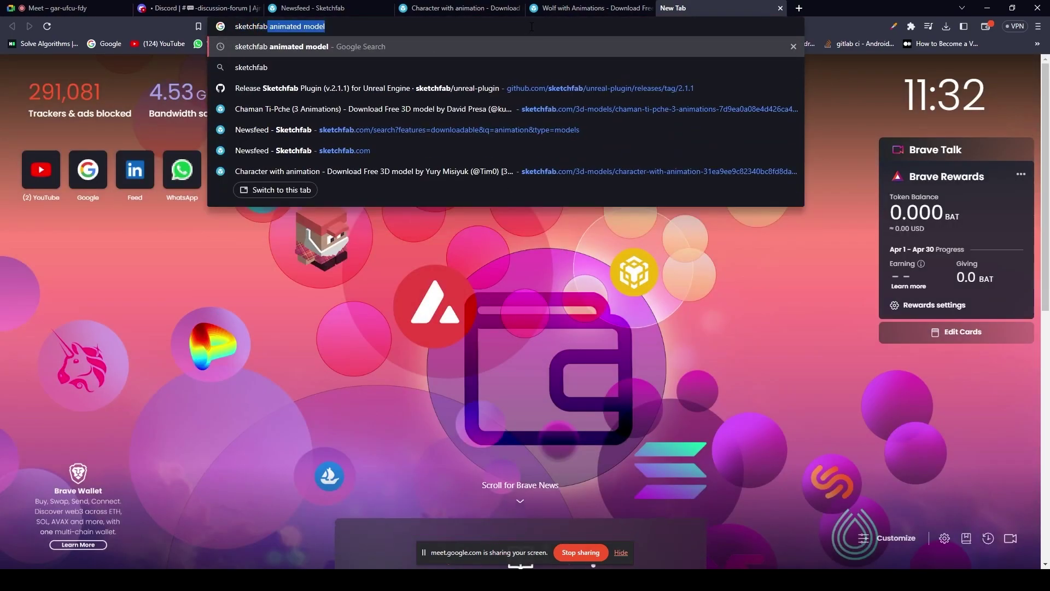
type(" plugin unreal")
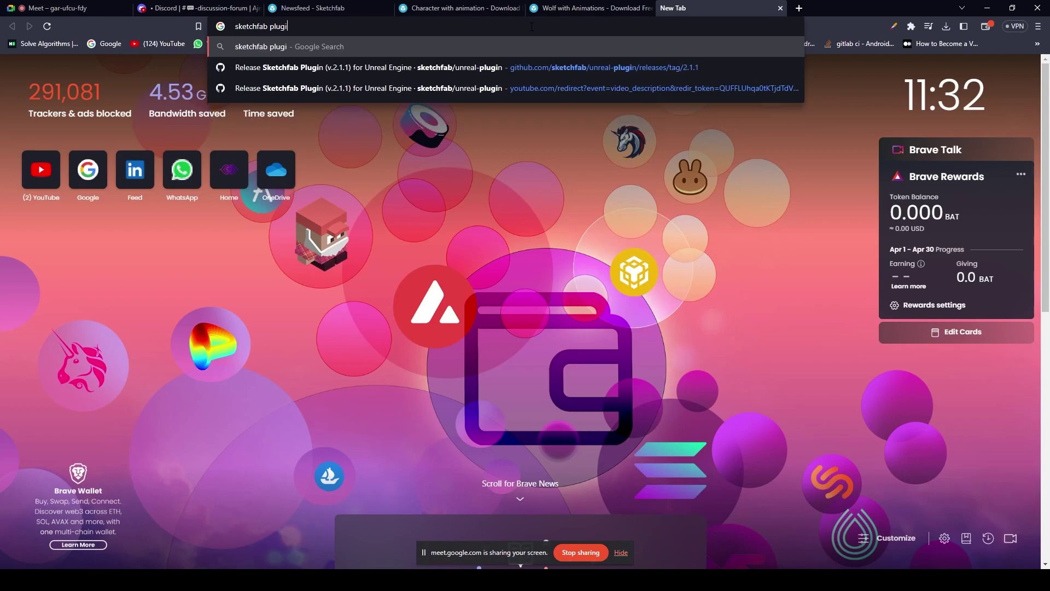
type(" engine")
key("Return")
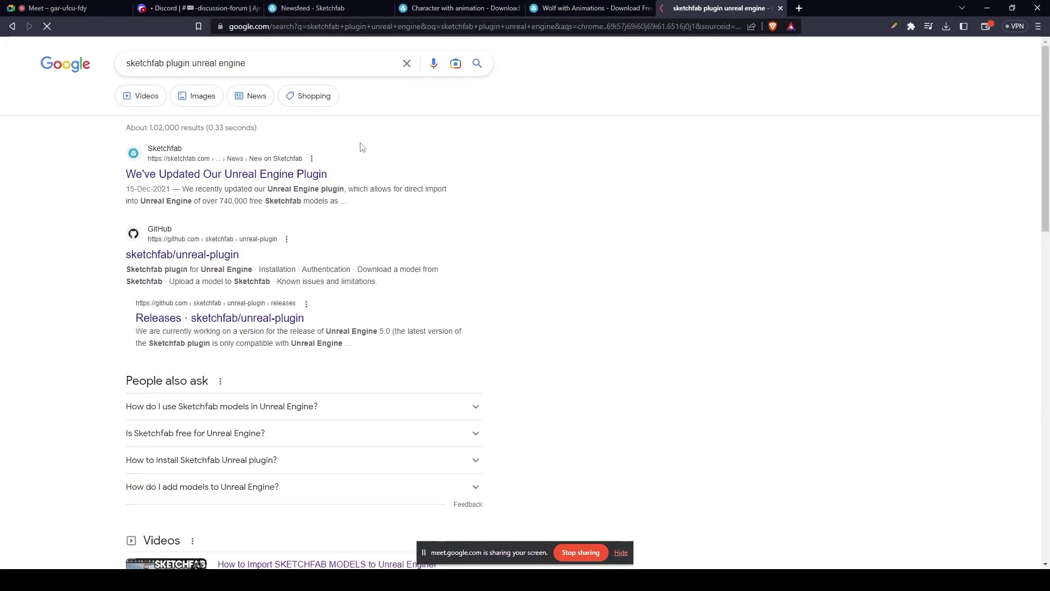
Step: Open the GitHub sketchfab/unreal-plugin search result in a new tab and look over its README
right_click(199, 259)
left_click(233, 266)
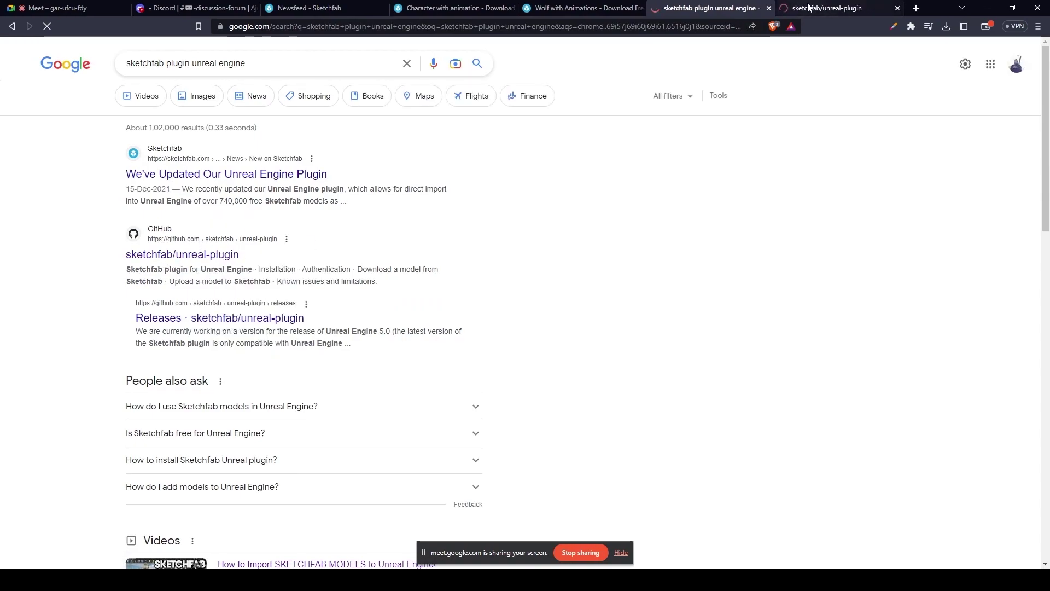
left_click(826, 8)
scroll(370, 313, "down", 4)
scroll(371, 319, "up", 4)
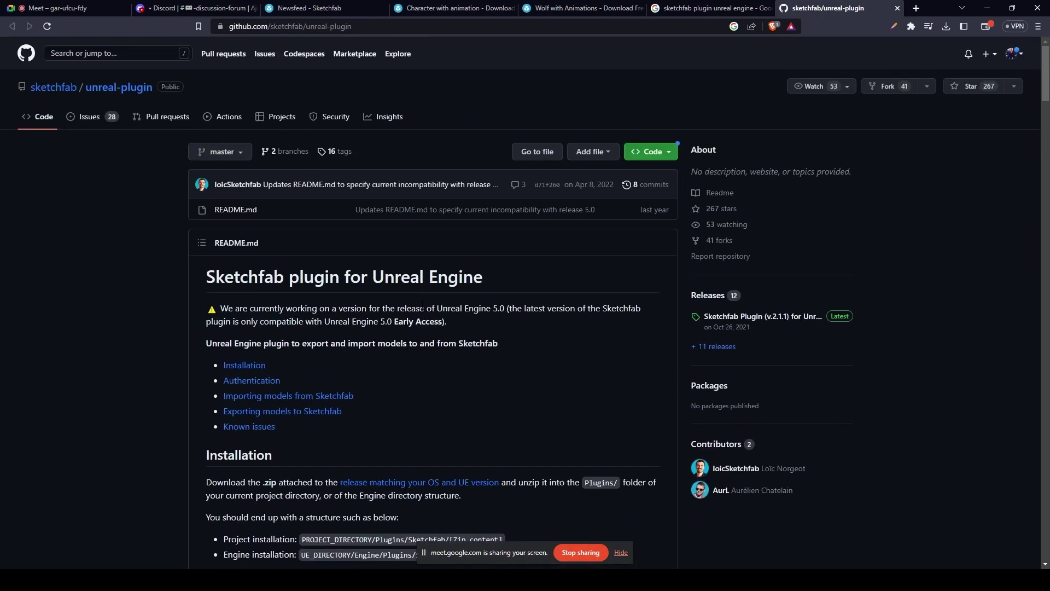
scroll(422, 304, "down", 4)
scroll(392, 464, "up", 4)
Step: Open the plugin's full releases list and review the downloadable assets for Sketchfab Plugin (v.2.1.1) for Unreal Engine
left_click(716, 347)
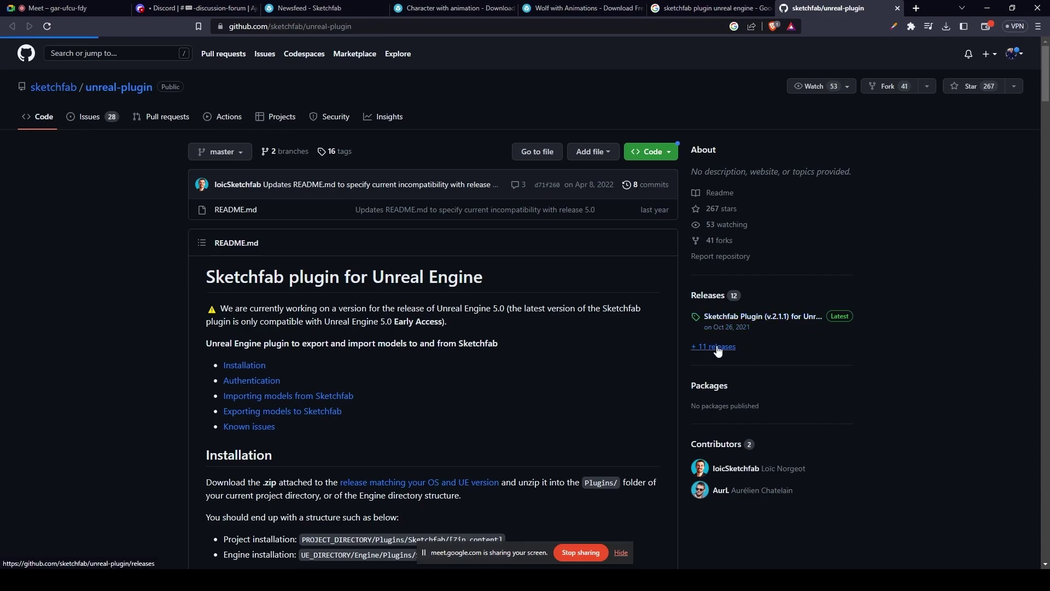
scroll(580, 280, "down", 6)
scroll(583, 279, "up", 6)
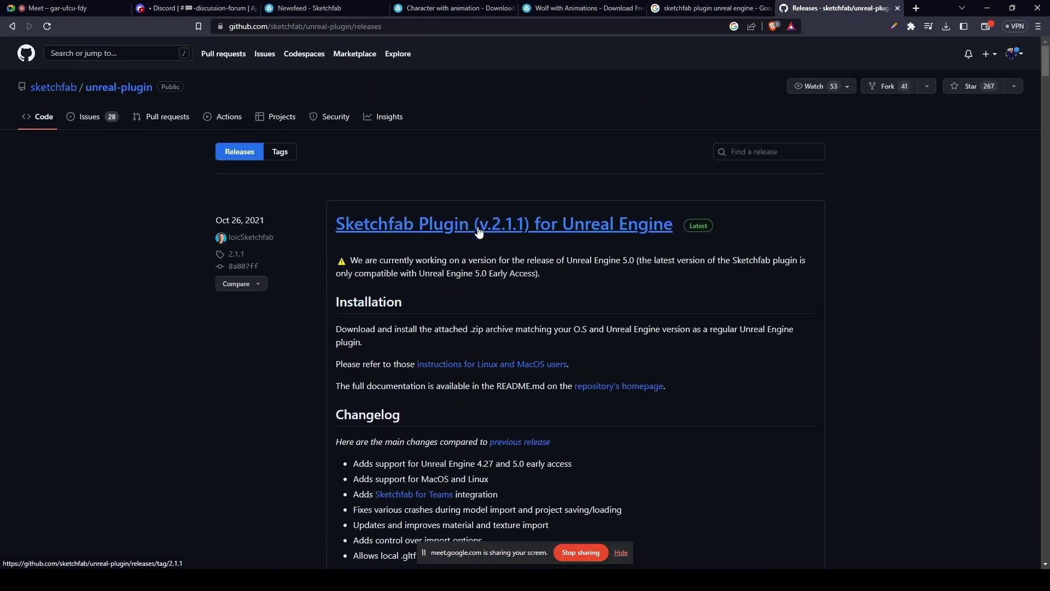
left_click(525, 227)
scroll(575, 279, "down", 7)
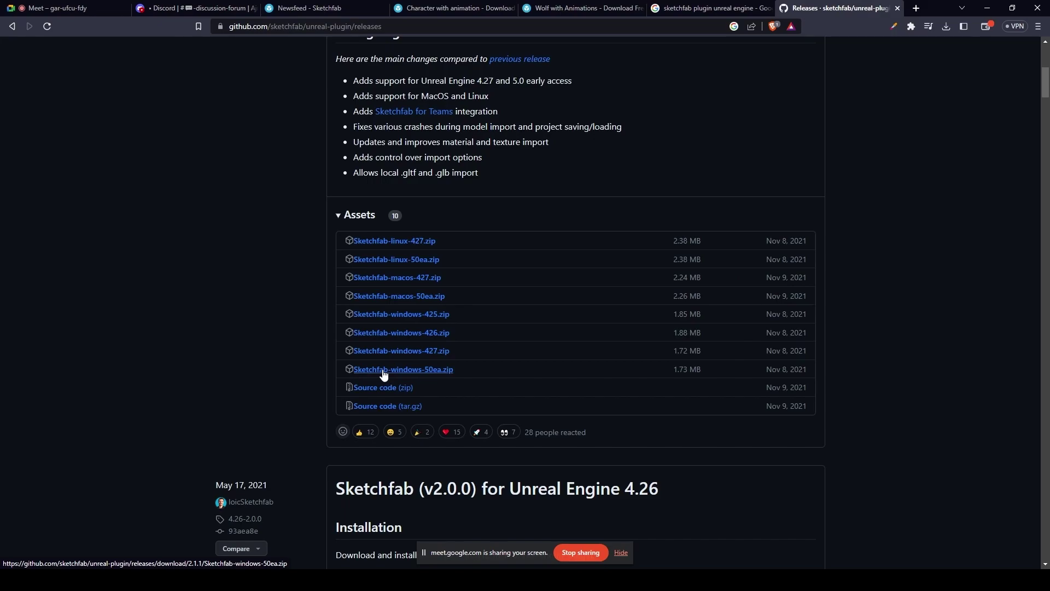
scroll(384, 374, "up", 7)
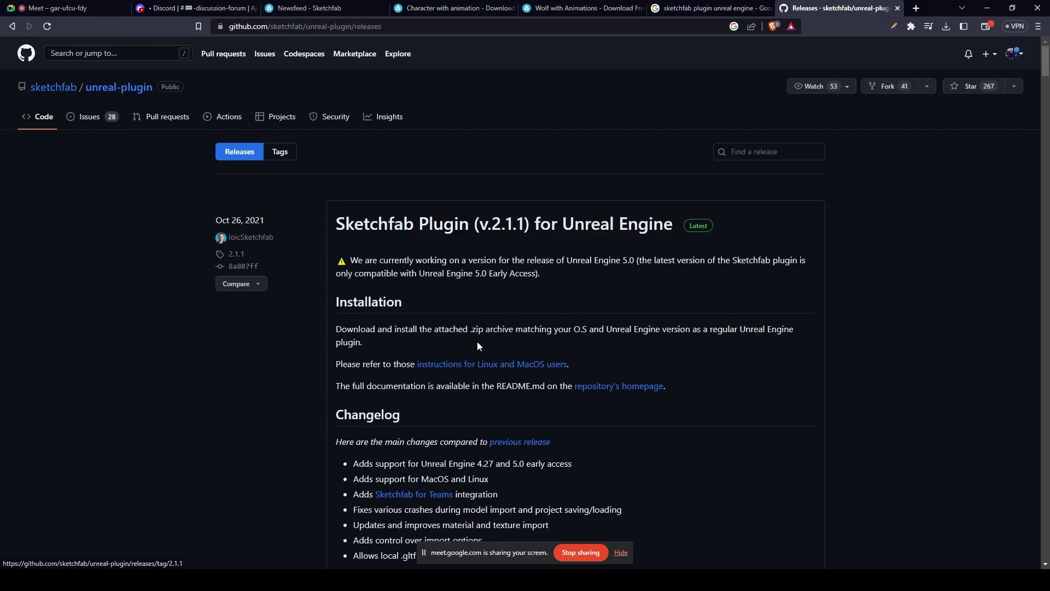
Step: Switch to File Explorer, view the UE_5 folder on DATA (D:), and return to the plugin's releases page
key("alt+Tab")
left_click(469, 332)
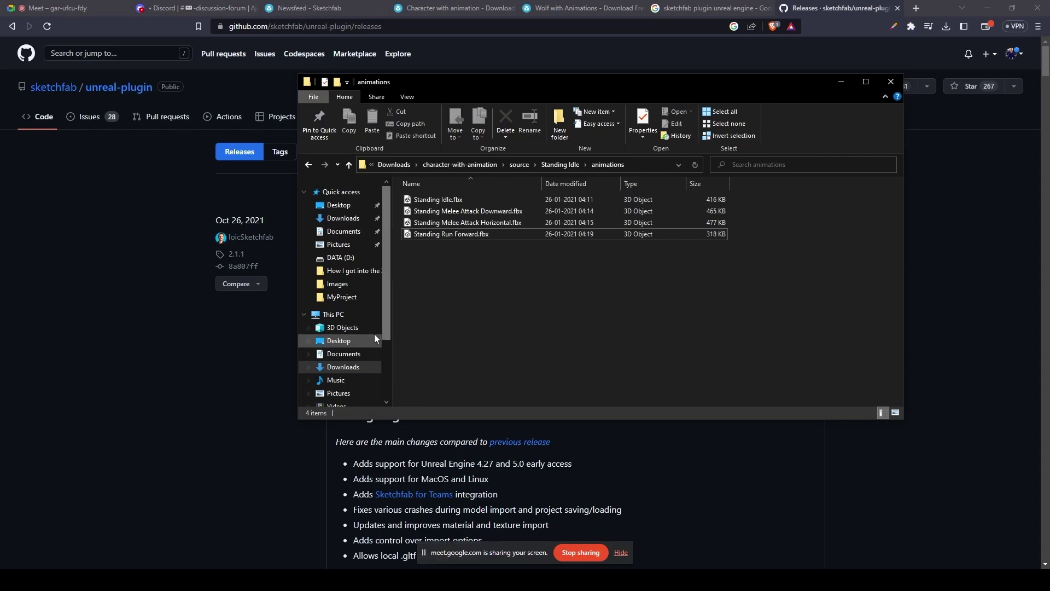
scroll(373, 334, "down", 3)
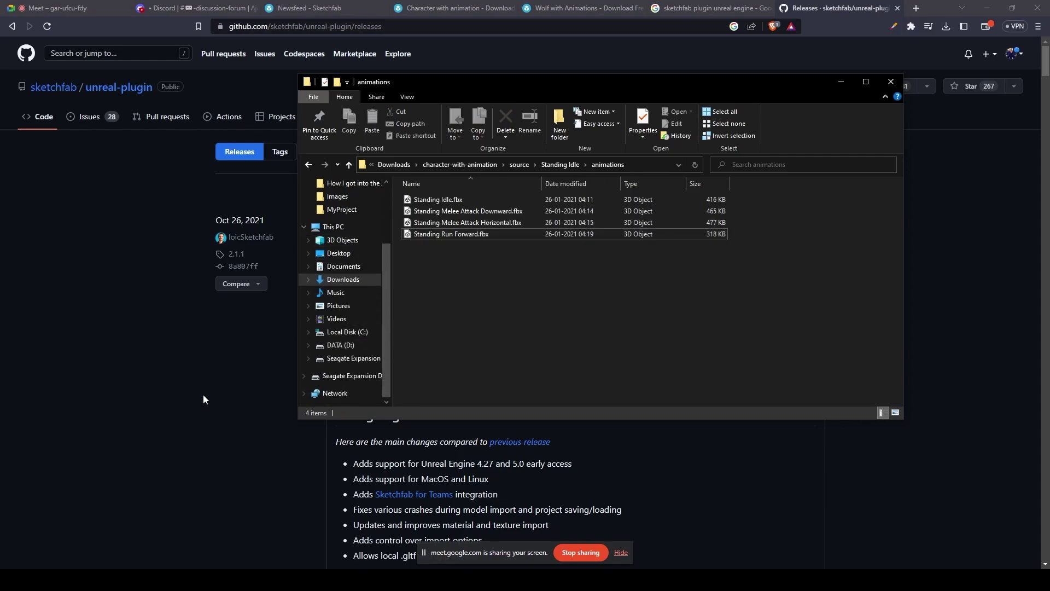
left_click(340, 345)
scroll(549, 285, "down", 5)
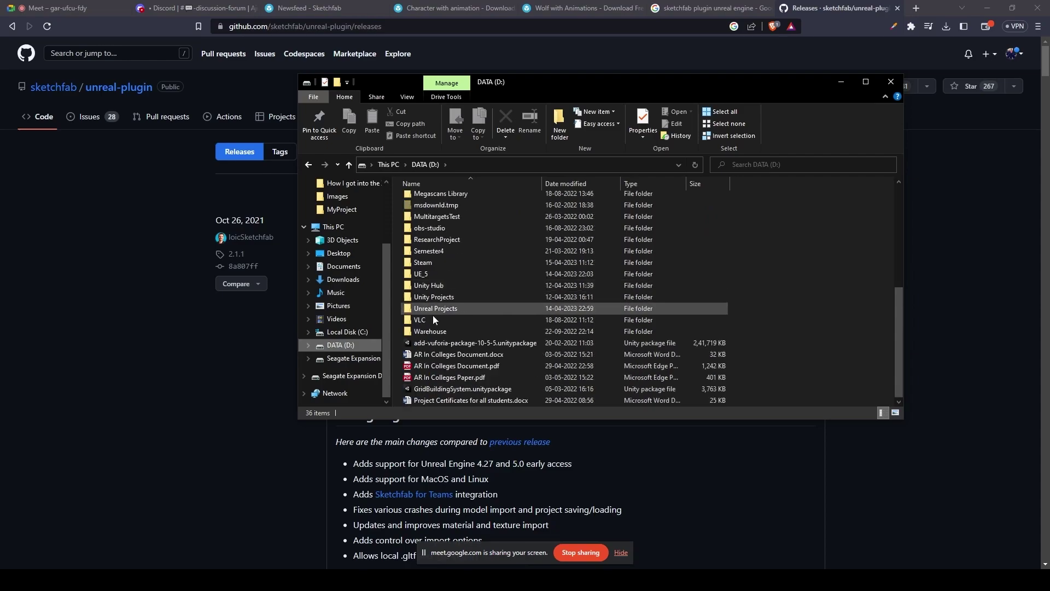
left_click(420, 275)
double_click(421, 276)
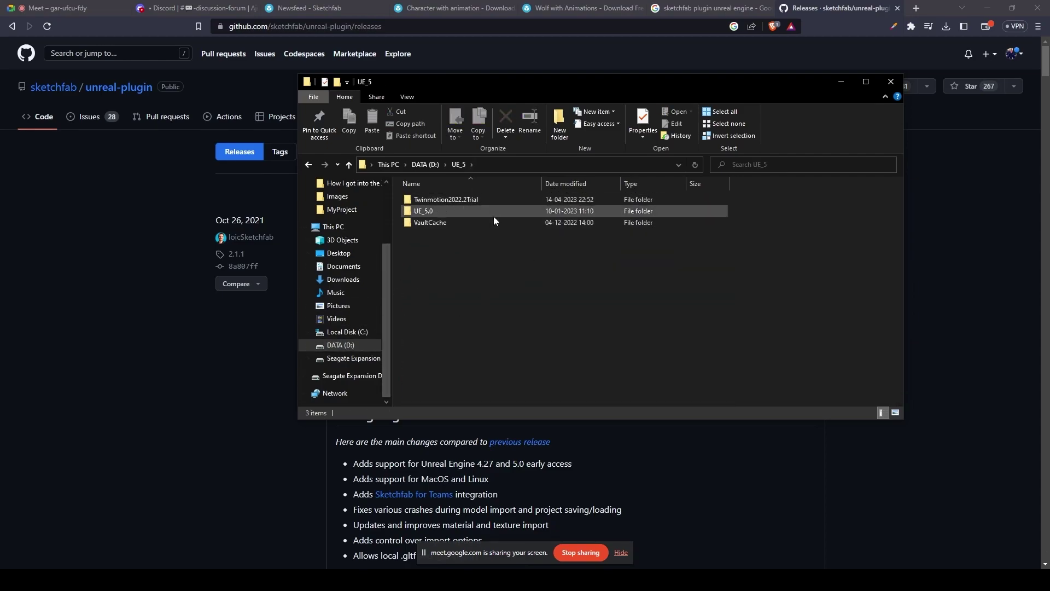
left_click(167, 433)
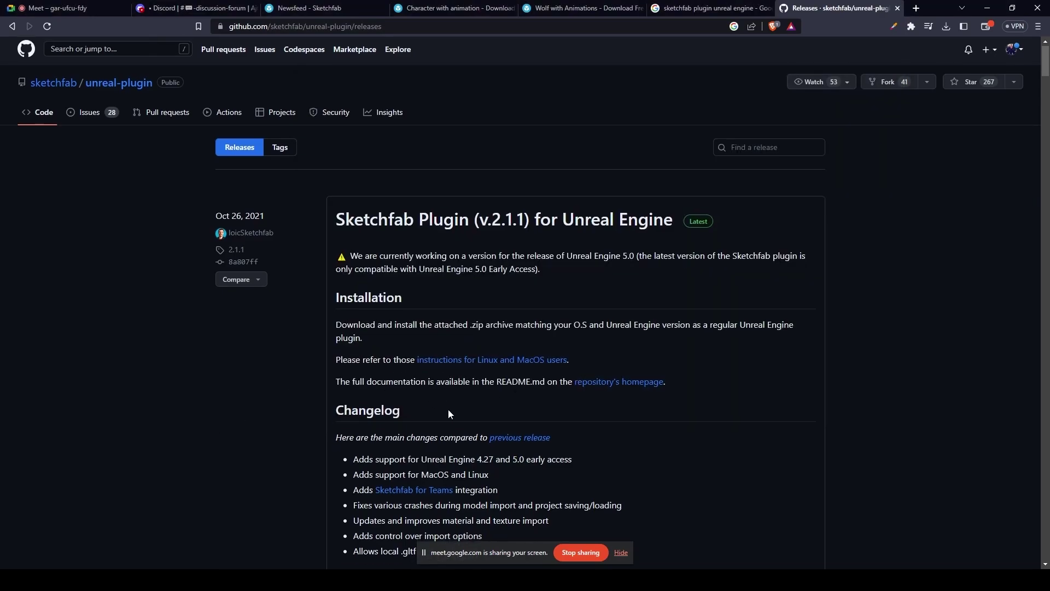
Step: Check the v.2.1.1 release's asset files again and copy the web address of the releases page
scroll(448, 408, "down", 5)
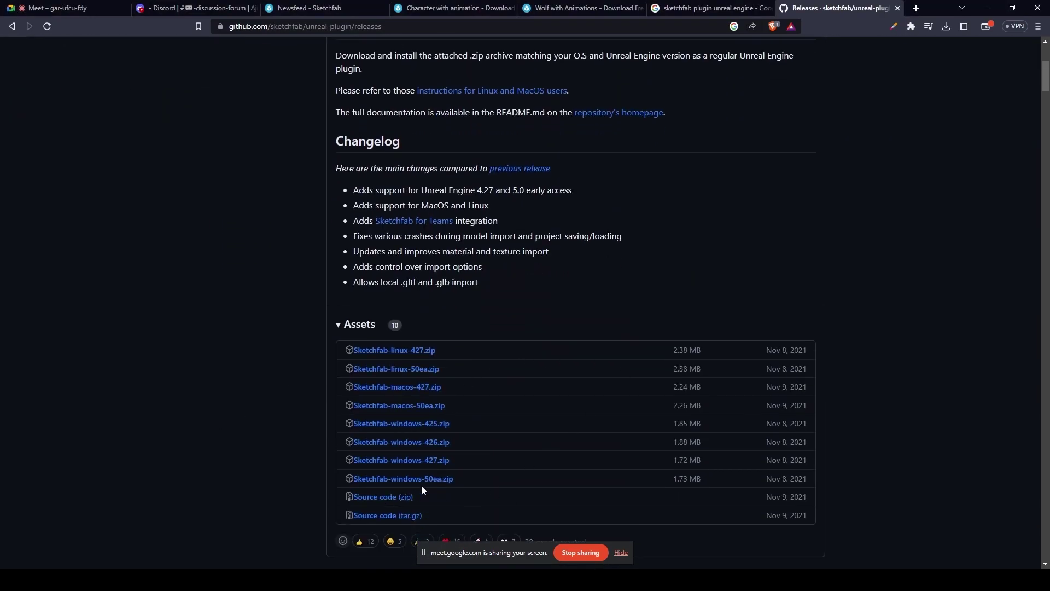
scroll(484, 296, "up", 5)
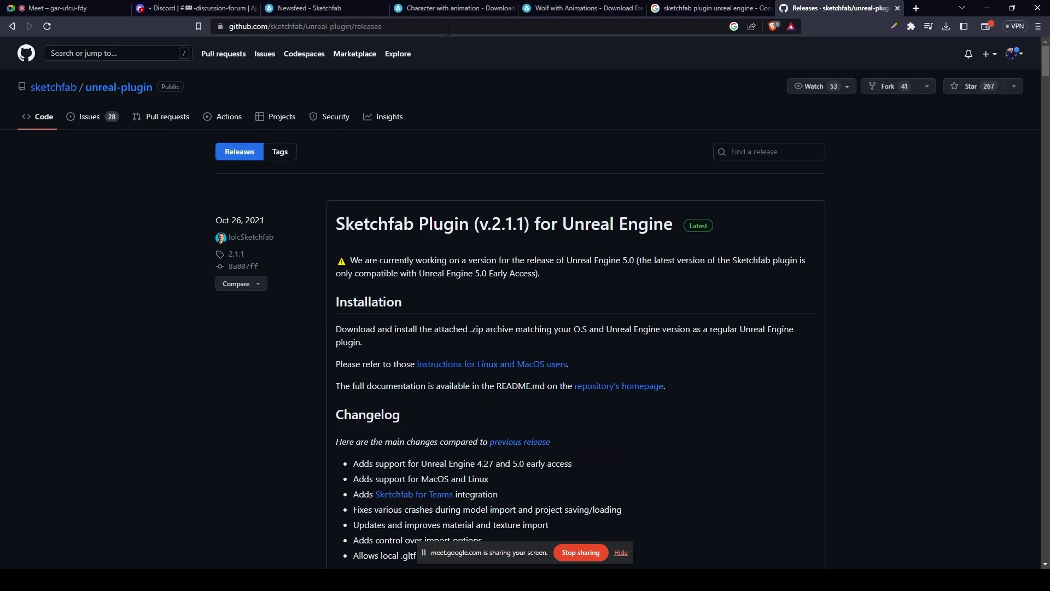
left_click(445, 28)
key("ctrl+c")
left_click(494, 306)
Step: Switch to the Google Meet call, send the copied releases link in the in-call messages, and close the chat
left_click(42, 7)
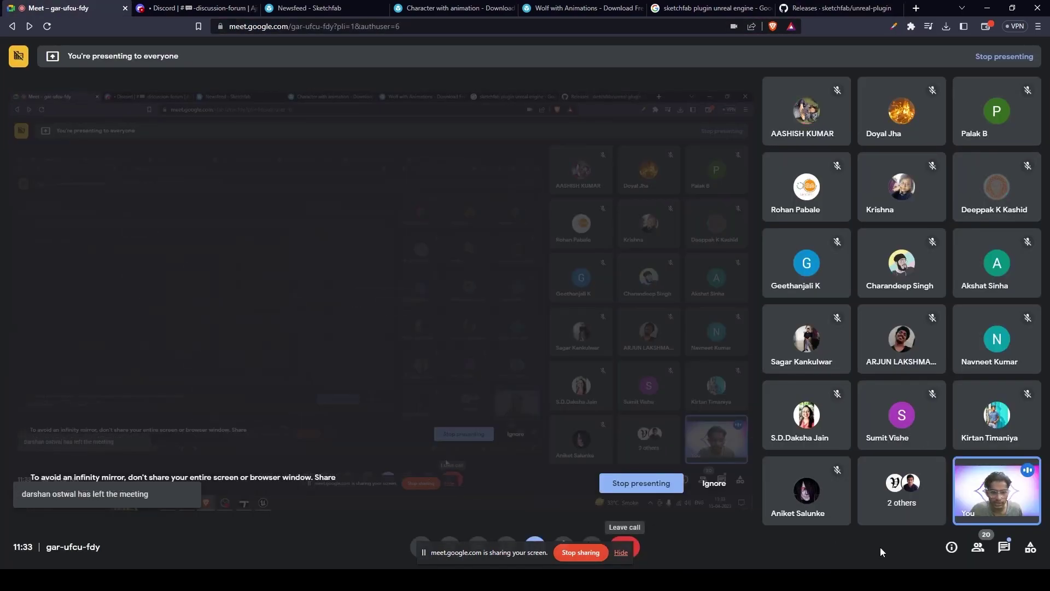
left_click(995, 553)
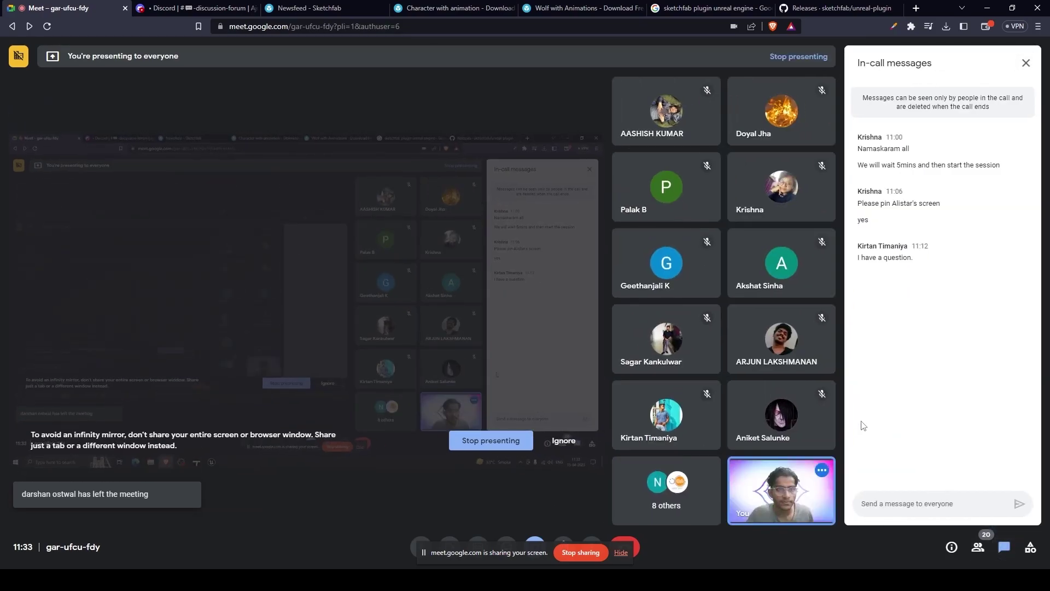
left_click(930, 502)
key("ctrl+v")
left_click(1018, 499)
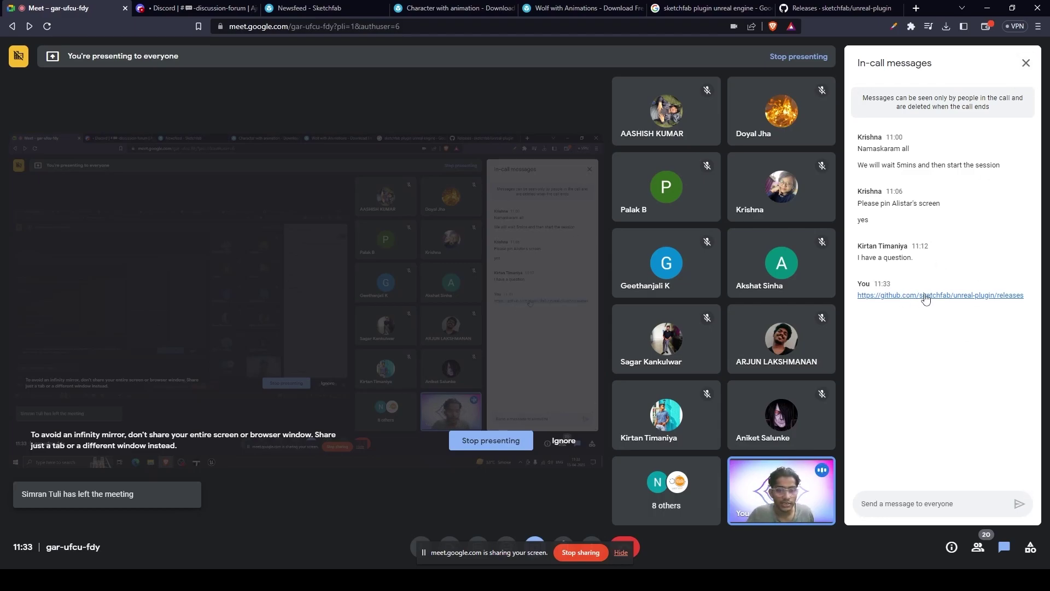
left_click(1026, 62)
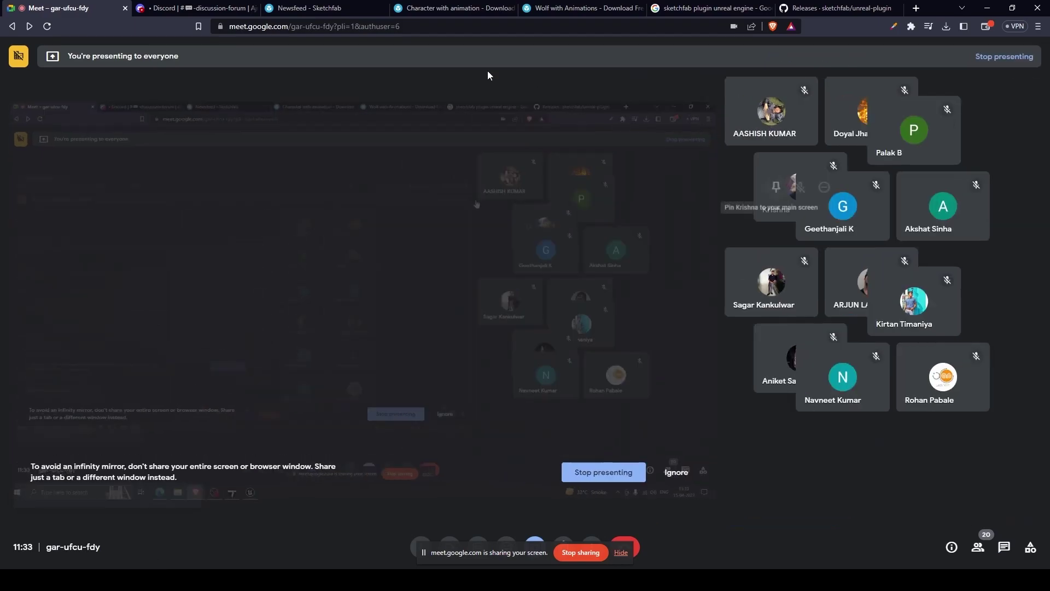
Step: Return to the unreal-plugin repository's main page and read its README from Installation through Known issues and limitations
left_click(837, 7)
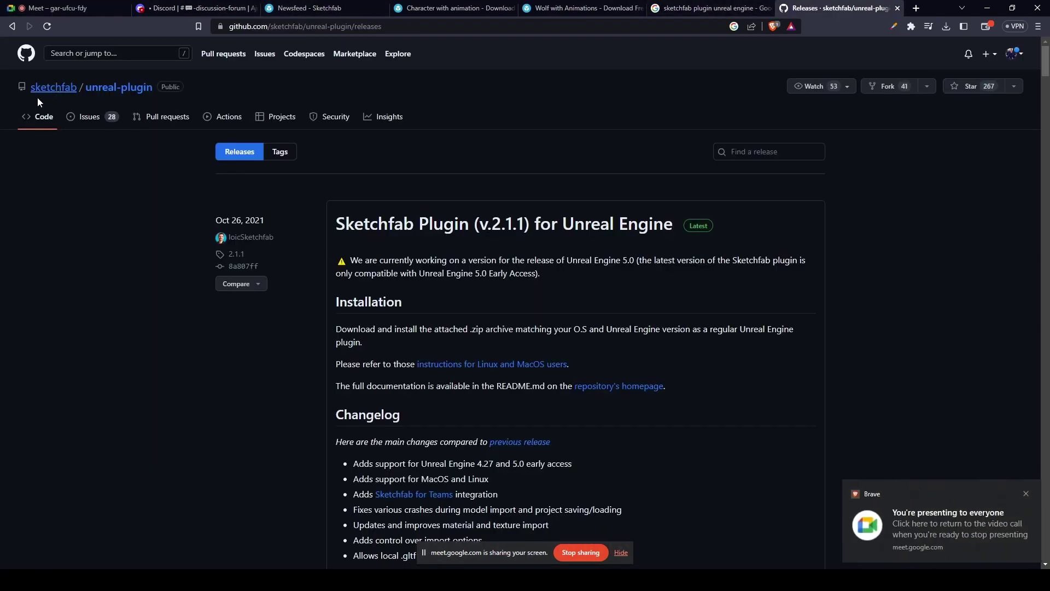
left_click(117, 89)
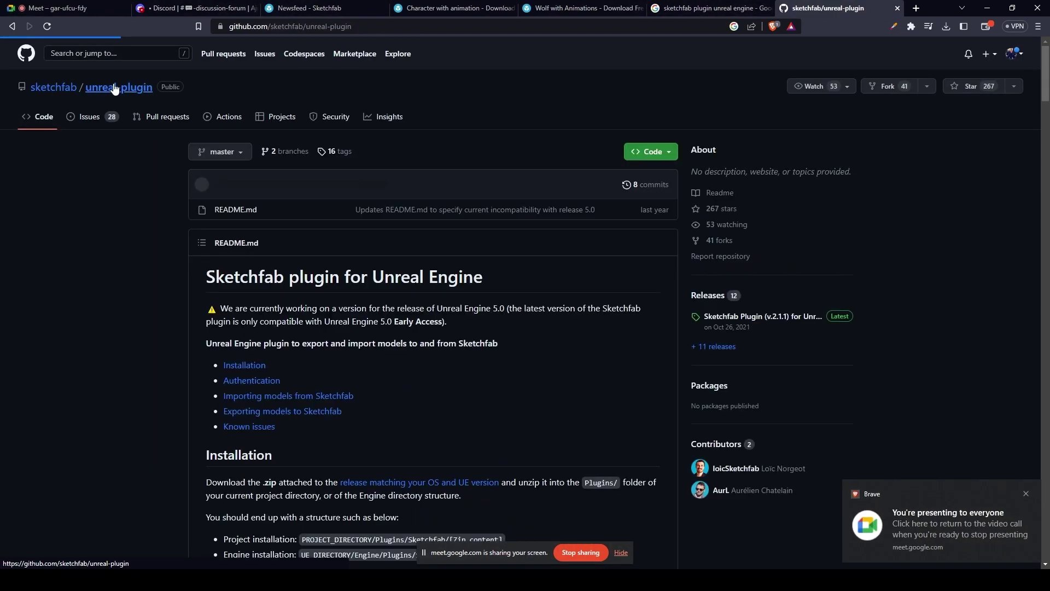
scroll(340, 299, "down", 3)
scroll(340, 299, "down", 3)
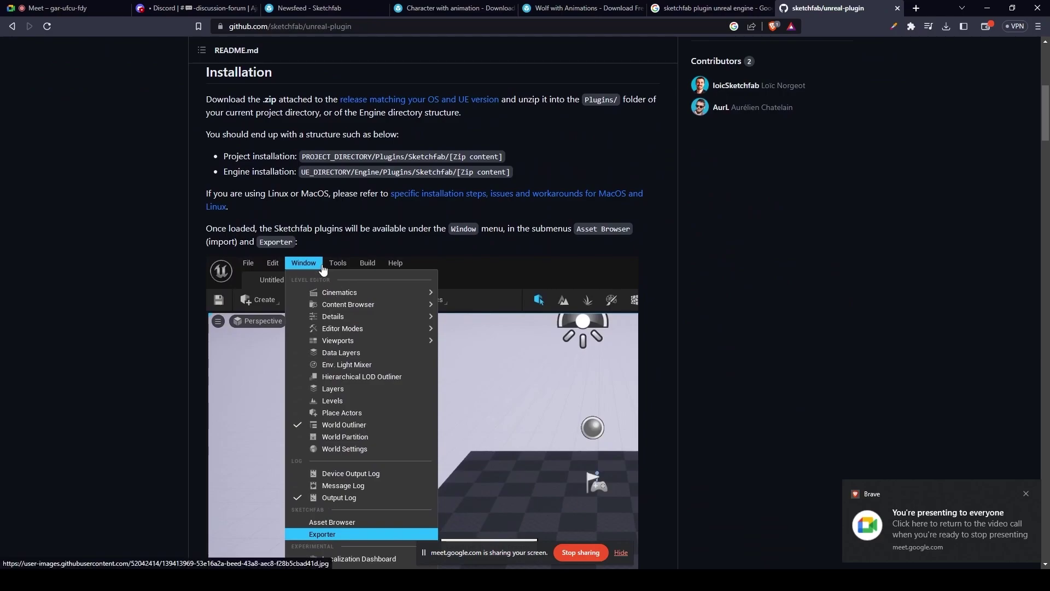
scroll(428, 323, "down", 9)
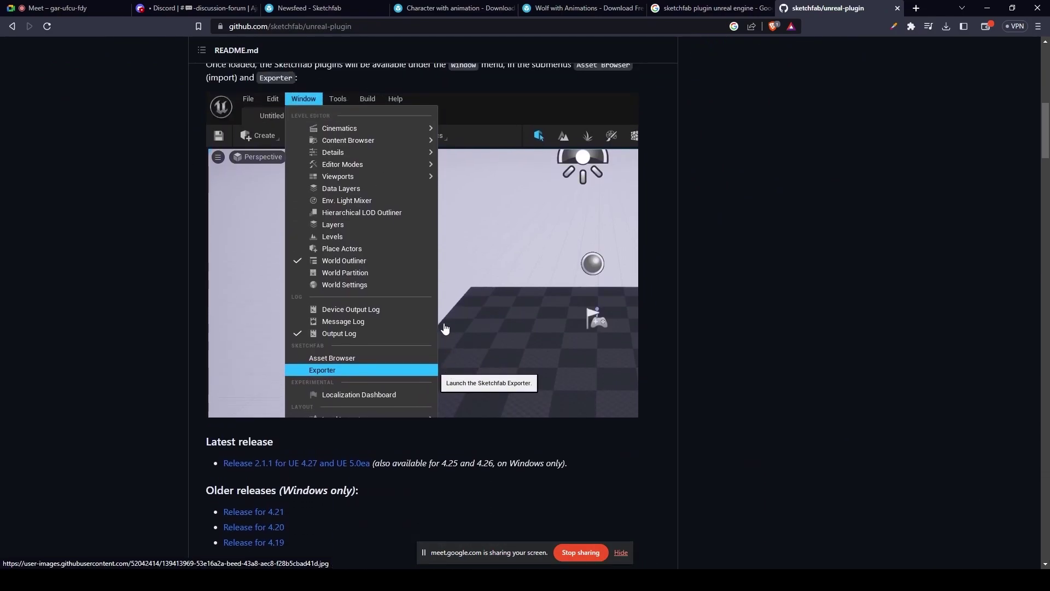
scroll(428, 324, "down", 15)
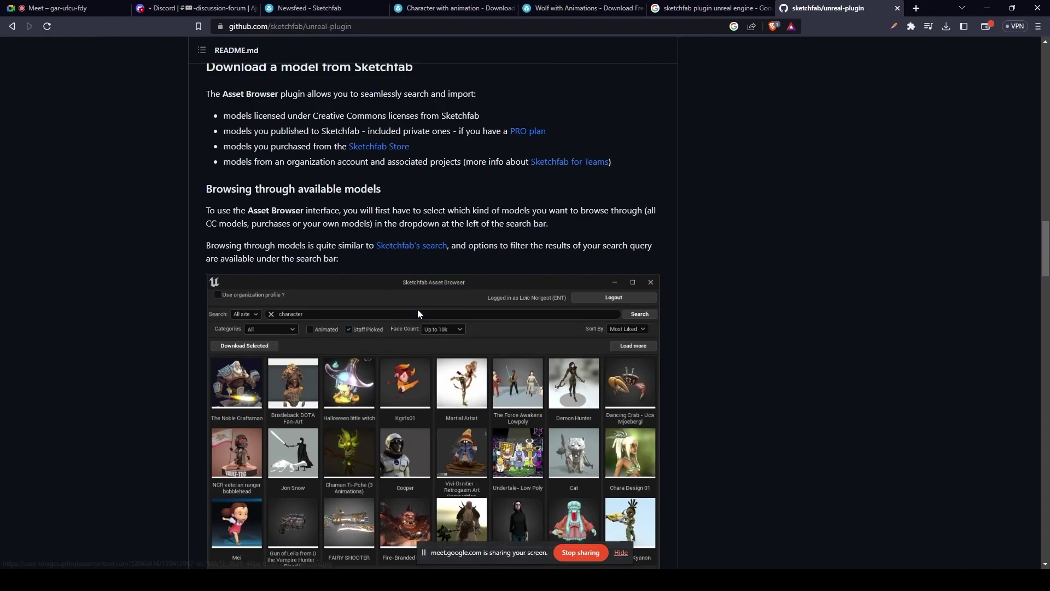
scroll(419, 314, "down", 20)
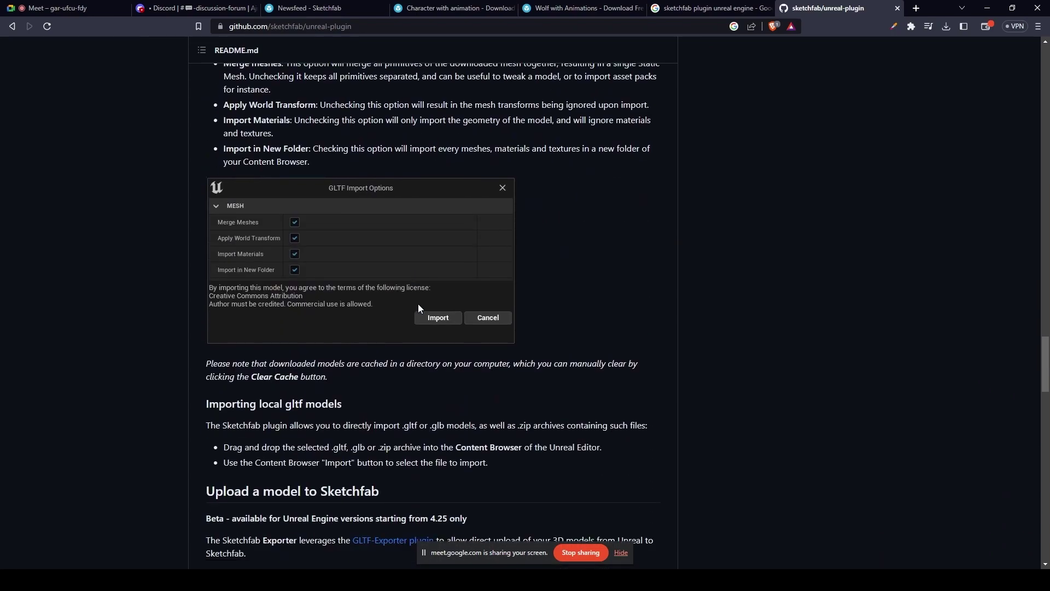
scroll(419, 315, "down", 19)
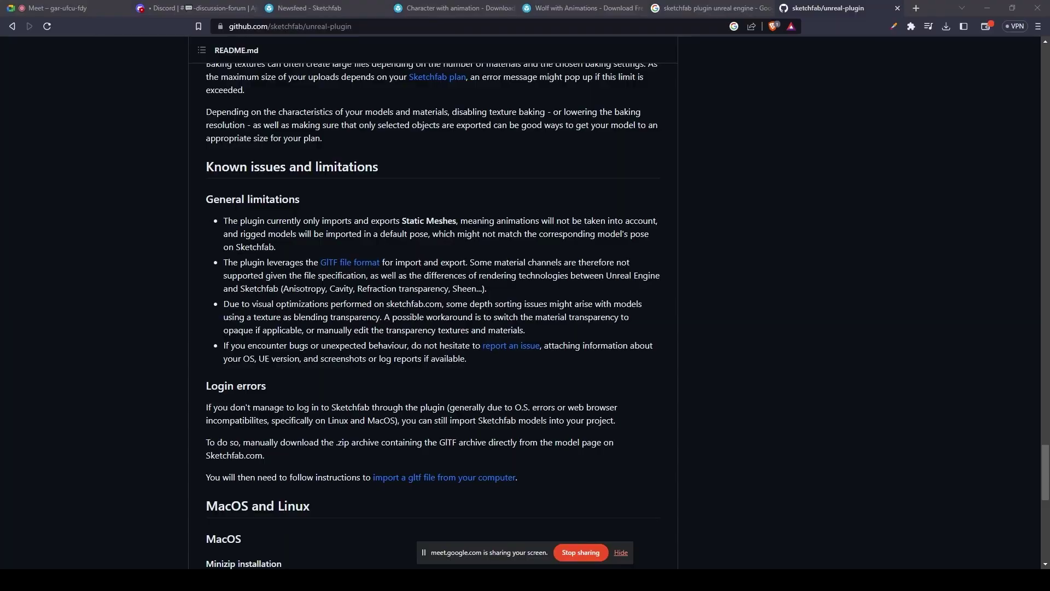
Step: Switch through Unreal Editor to the ACP Doubt Solving Session 3 PDF to view the Sketchfab animation question
key("alt+Tab")
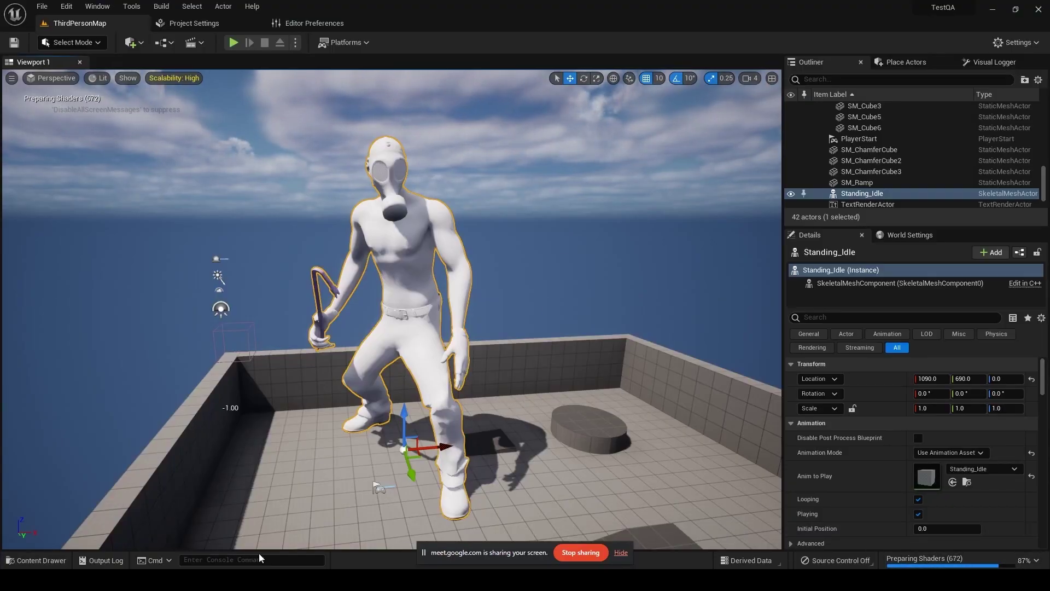
key("alt+Tab")
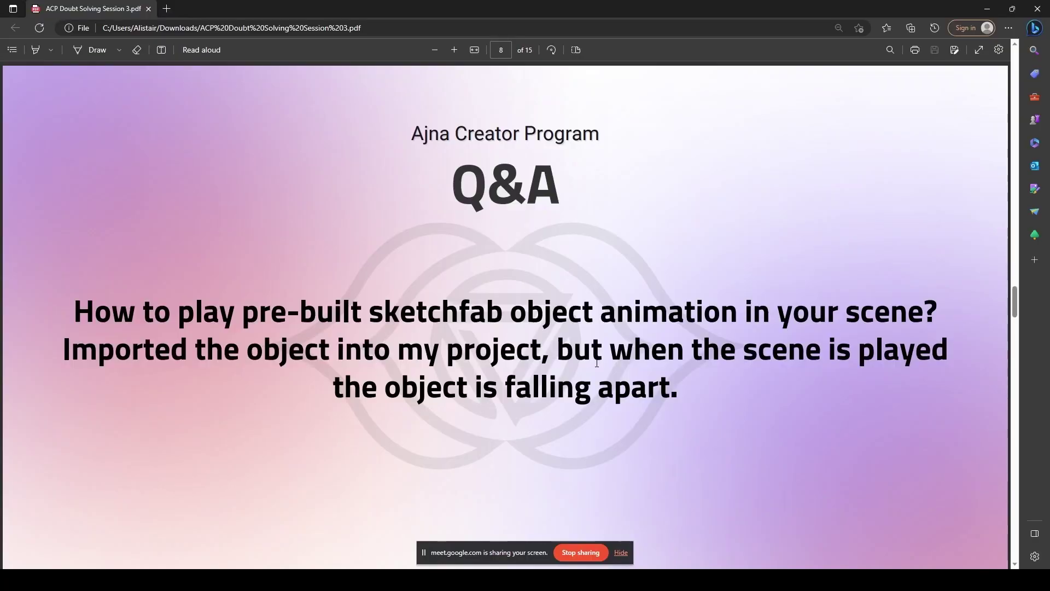